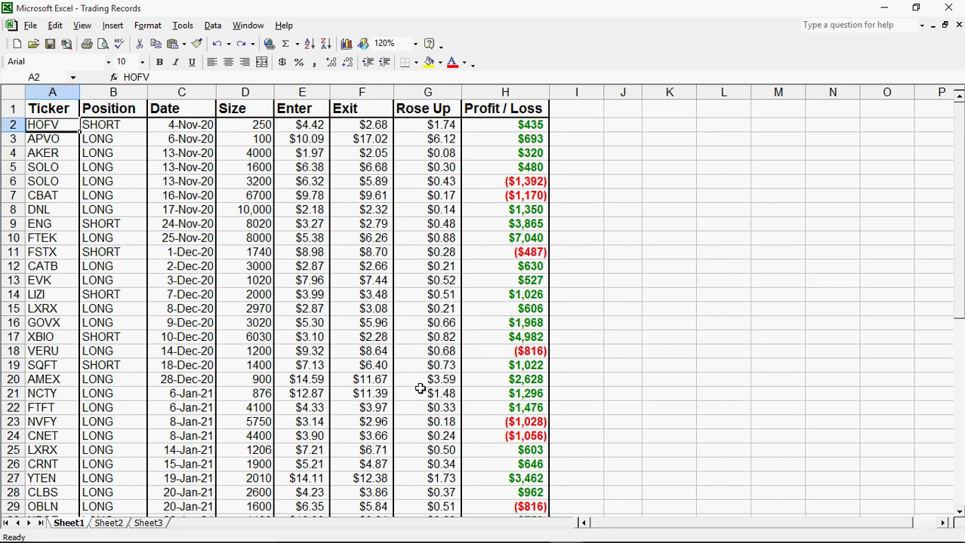
Look through the trade records from the first entry to the last and return to the Rose Up and Profit / Loss columns.
{"action": "left_click", "coordinate": [499, 264]}
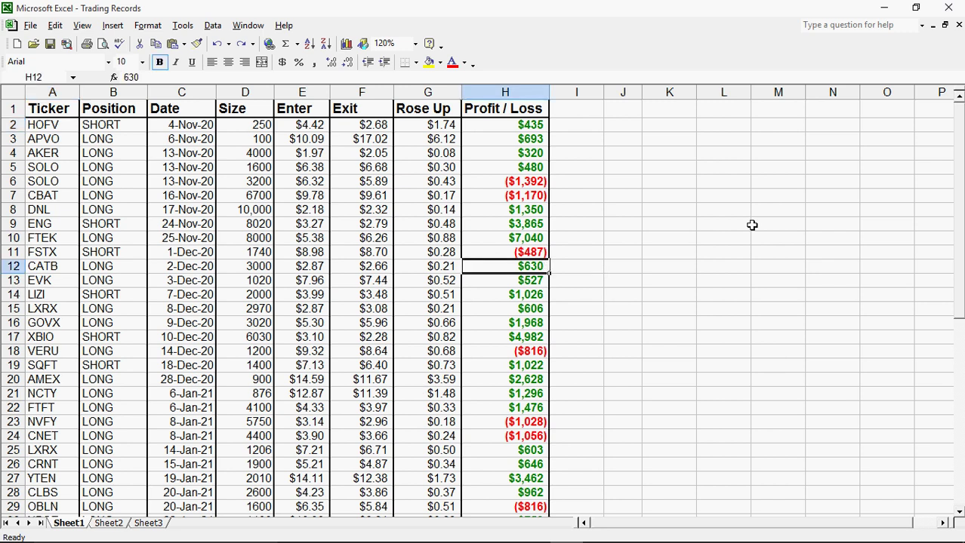
{"action": "left_click", "coordinate": [751, 225]}
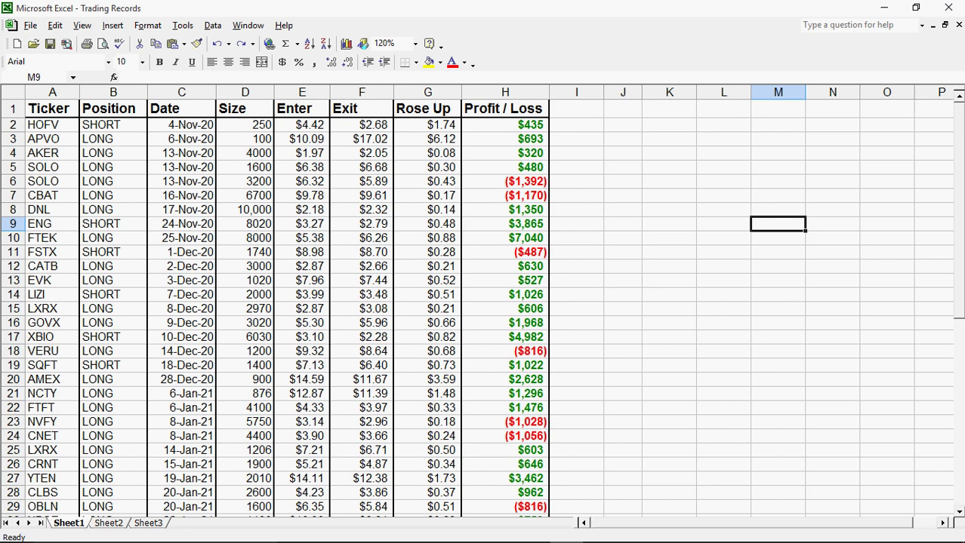
{"action": "left_click_drag", "start_coordinate": [955, 221], "coordinate": [955, 396]}
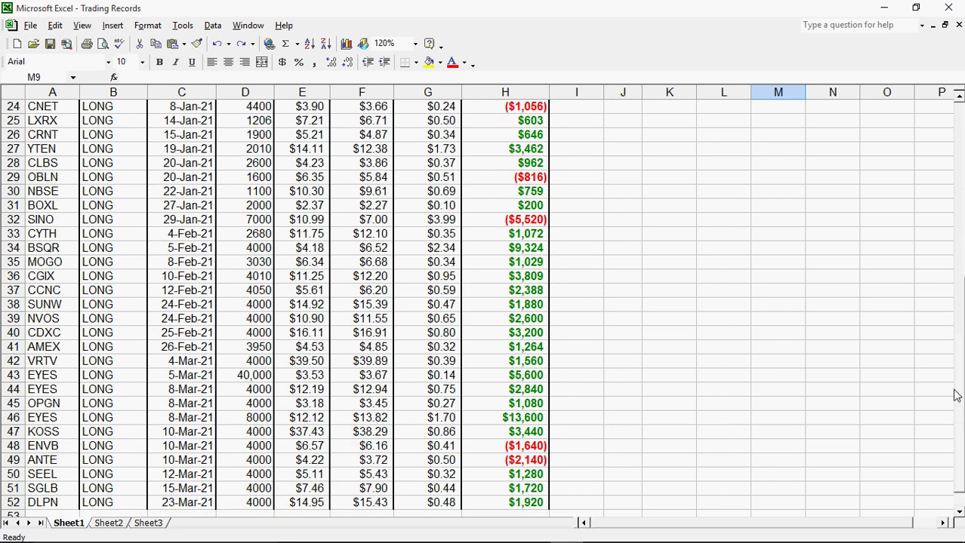
{"action": "left_click_drag", "start_coordinate": [955, 397], "coordinate": [955, 205]}
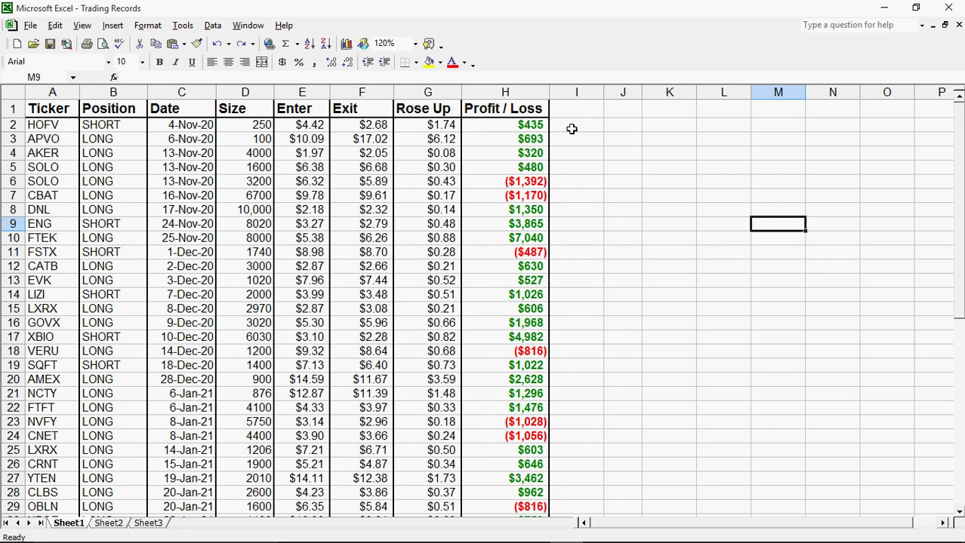
{"action": "left_click", "coordinate": [434, 126]}
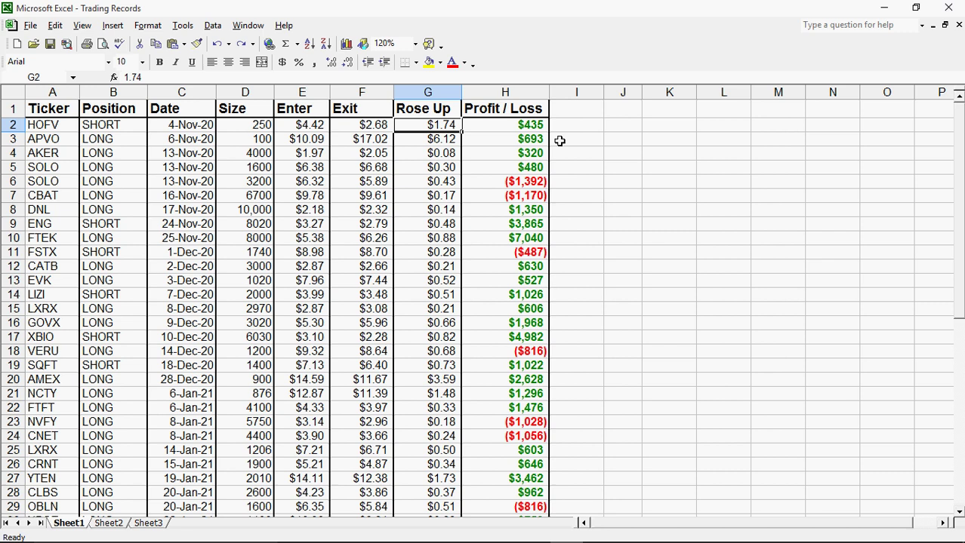
{"action": "left_click", "coordinate": [593, 115]}
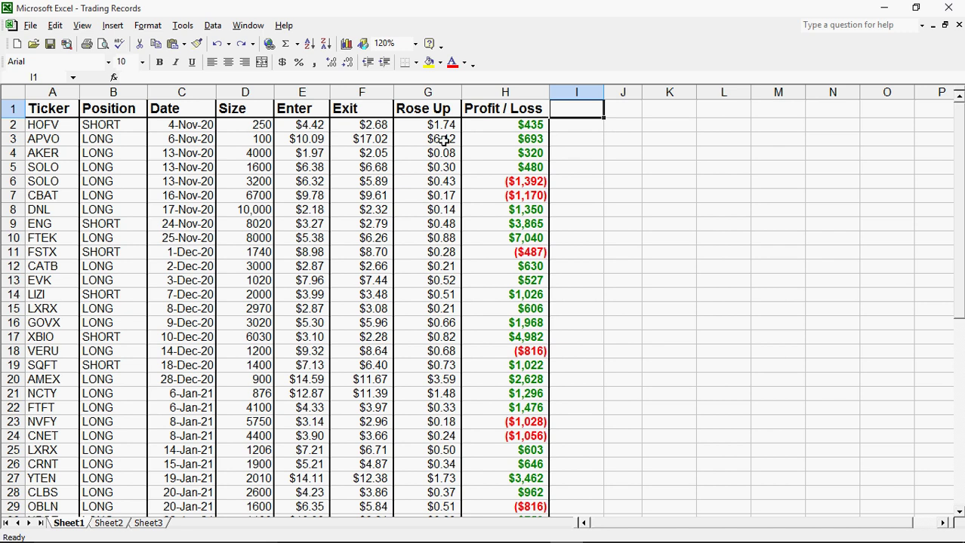
Highlight the Size, Rose Up and Profit / Loss cells of the APVO trade in yellow.
{"action": "left_click", "coordinate": [536, 140]}
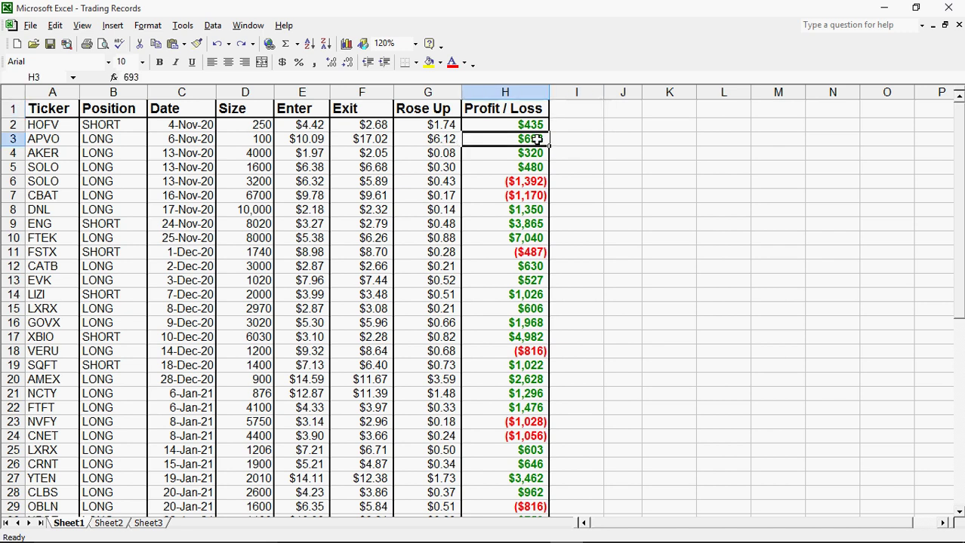
{"action": "left_click_drag", "start_coordinate": [536, 140], "coordinate": [46, 141]}
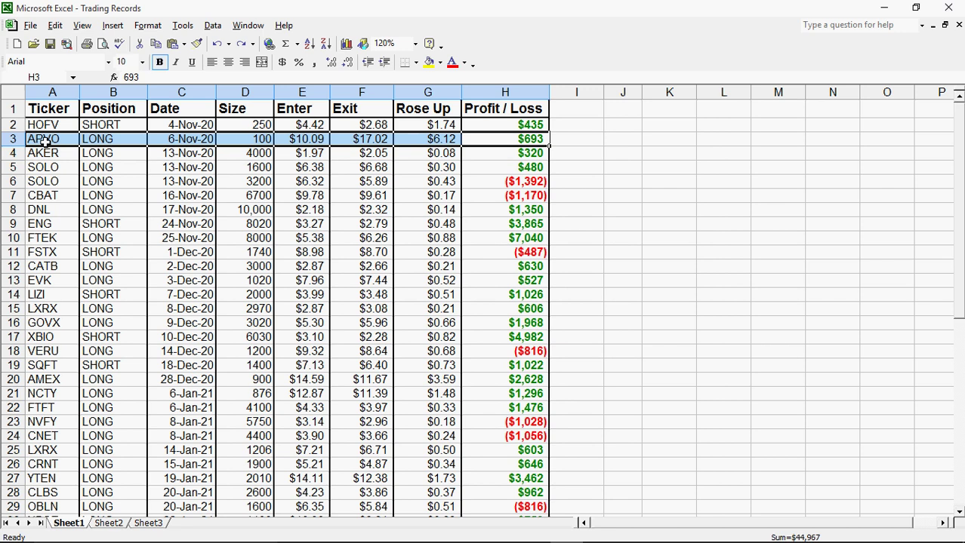
{"action": "left_click", "coordinate": [242, 141]}
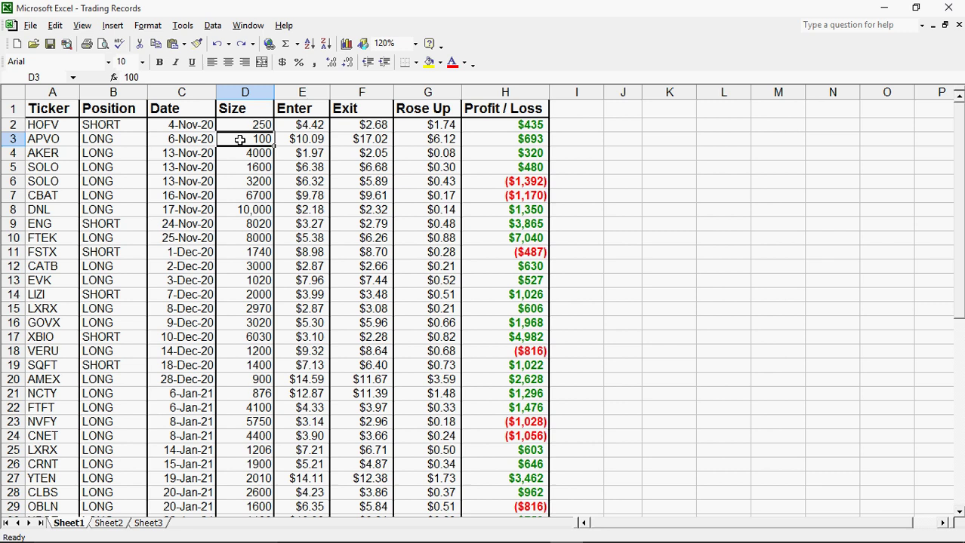
{"action": "left_click", "coordinate": [429, 63]}
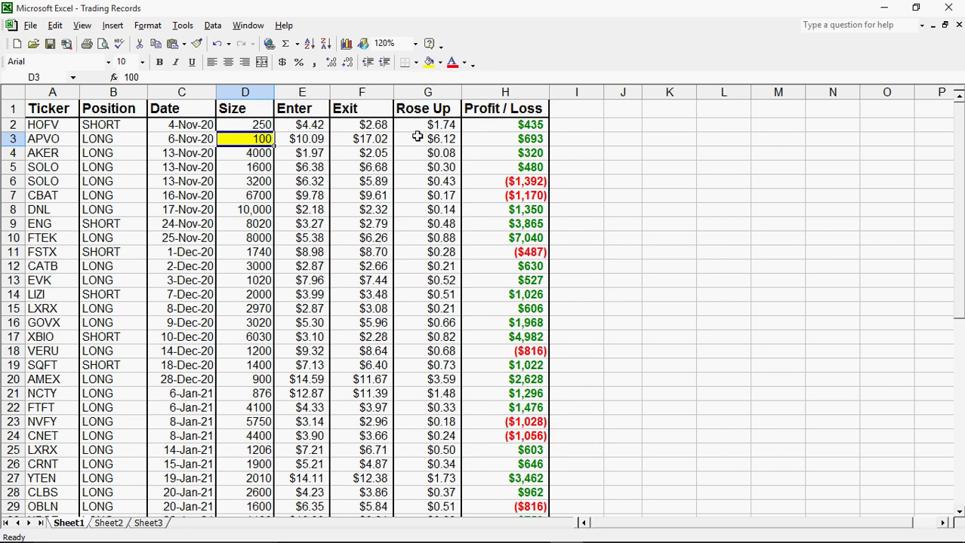
{"action": "left_click", "coordinate": [417, 138]}
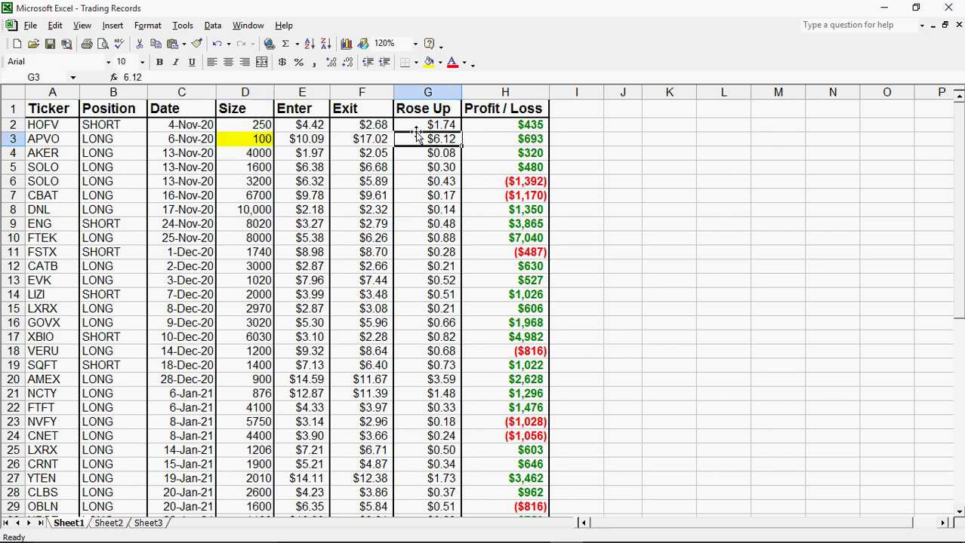
{"action": "left_click", "coordinate": [429, 63]}
{"action": "left_click", "coordinate": [507, 139]}
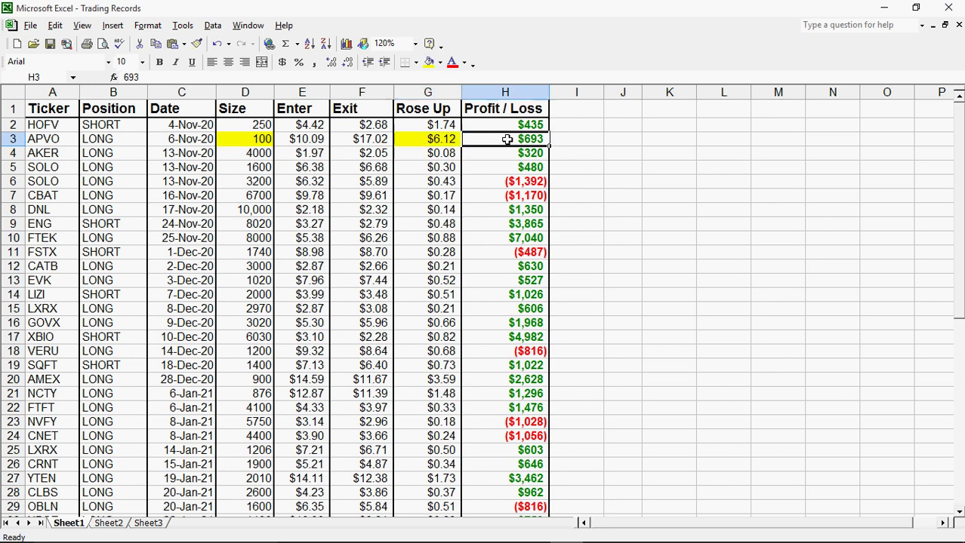
{"action": "left_click", "coordinate": [429, 63]}
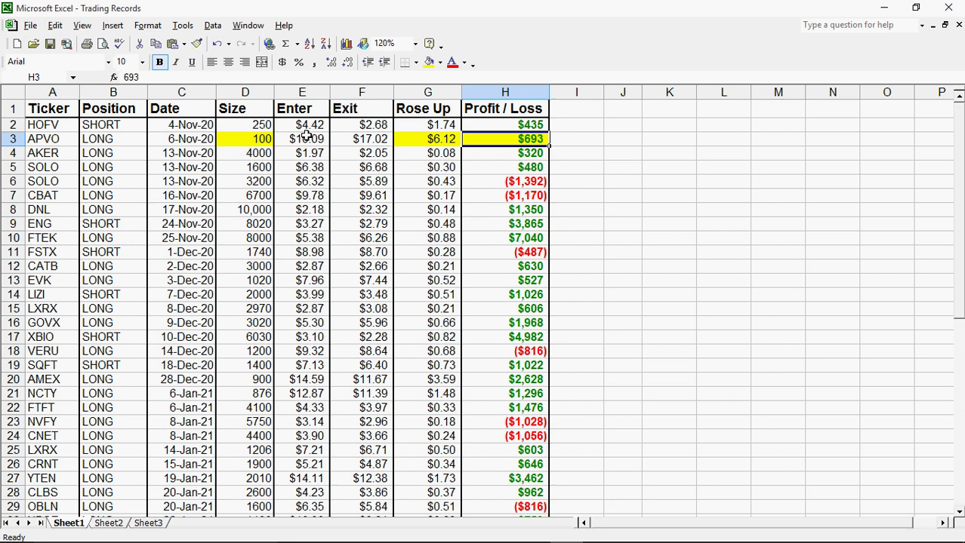
Compare the APVO trade's size, price rise and profit, and check the Rose Up values of the trades directly above and below it.
{"action": "left_click", "coordinate": [280, 139]}
{"action": "left_click", "coordinate": [231, 143]}
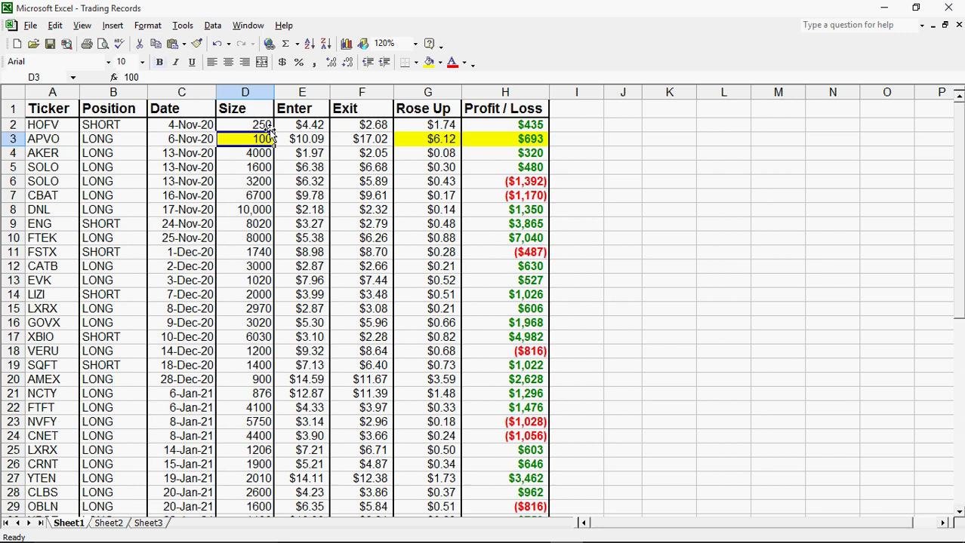
{"action": "left_click", "coordinate": [432, 139]}
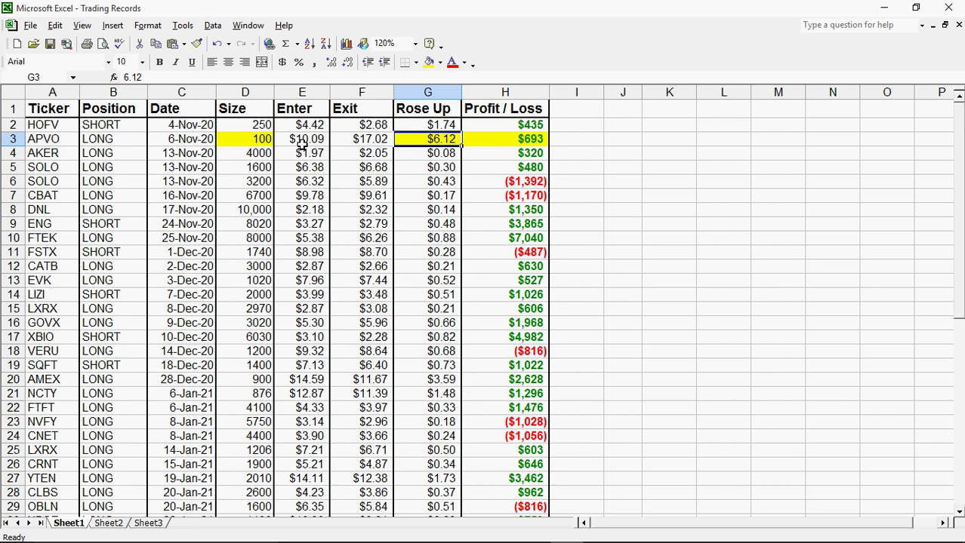
{"action": "left_click", "coordinate": [254, 152]}
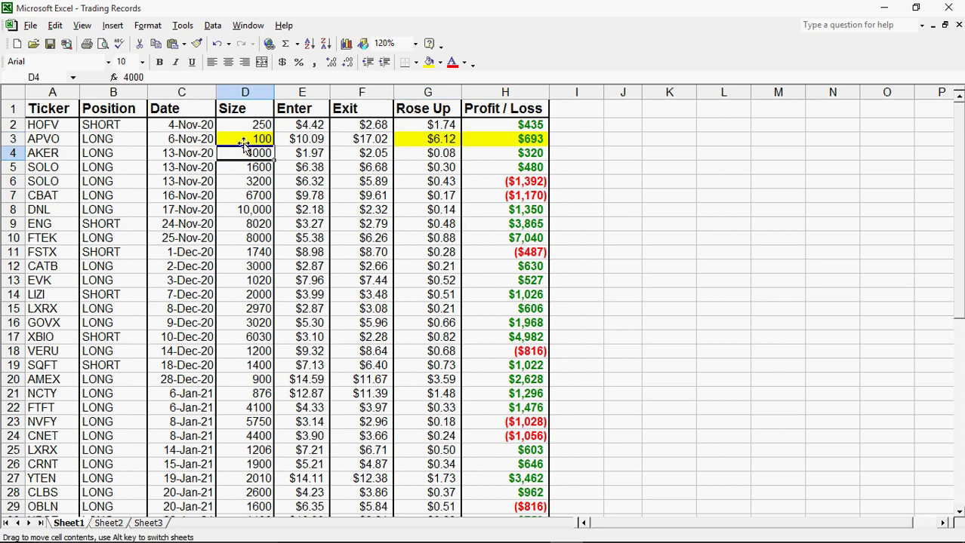
{"action": "left_click", "coordinate": [237, 140]}
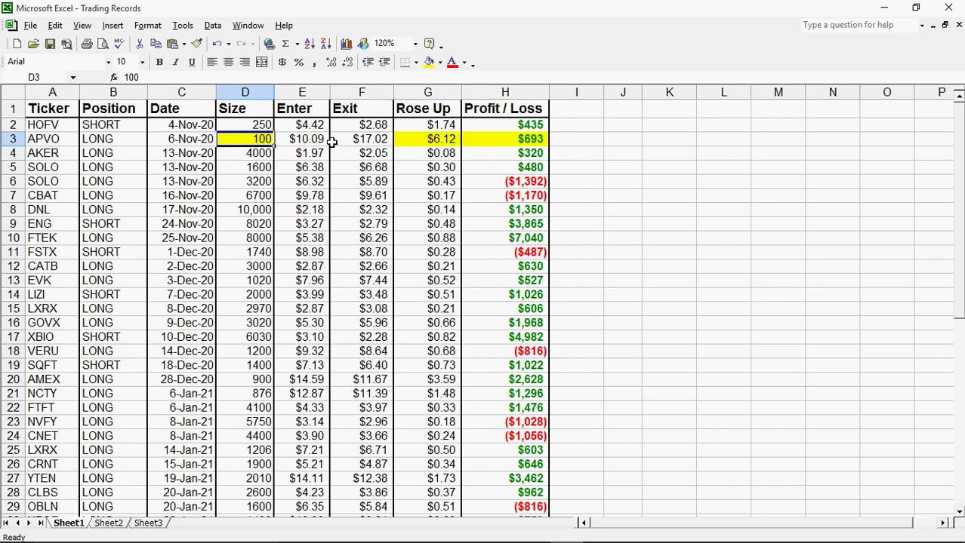
{"action": "left_click", "coordinate": [537, 138]}
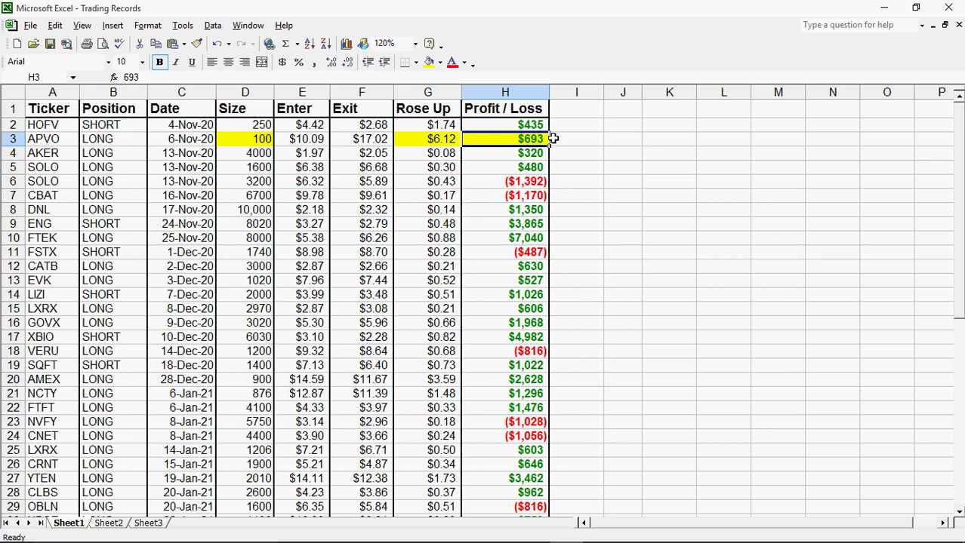
{"action": "left_click", "coordinate": [439, 142]}
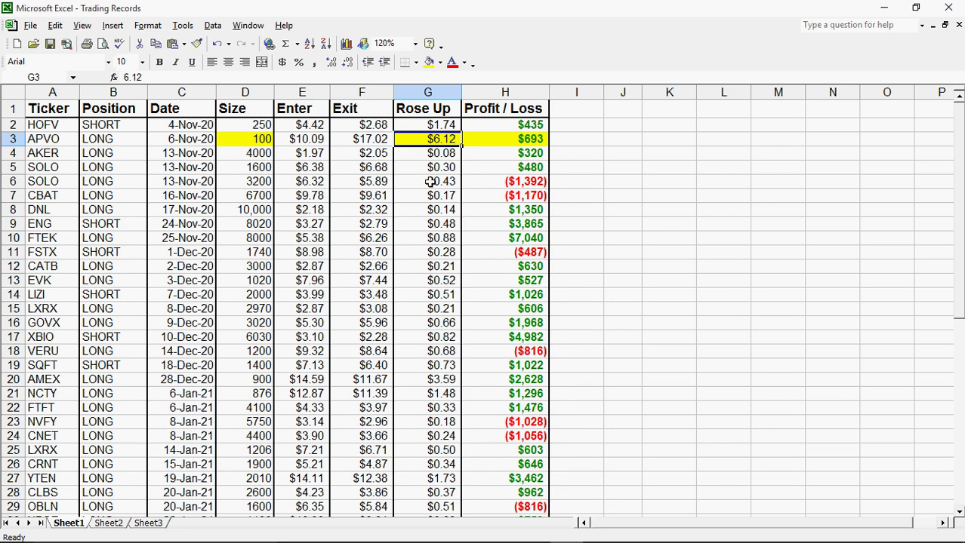
{"action": "left_click", "coordinate": [444, 124]}
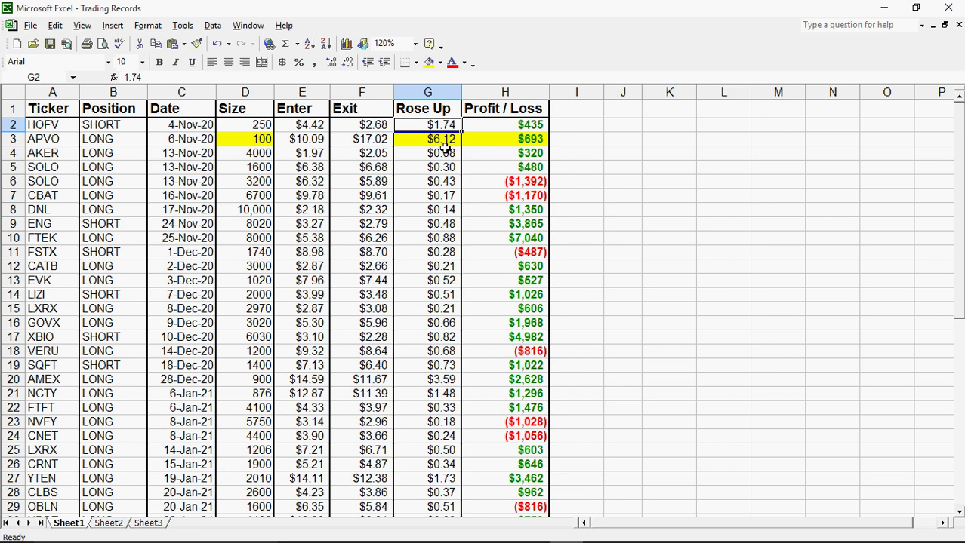
{"action": "left_click", "coordinate": [447, 153]}
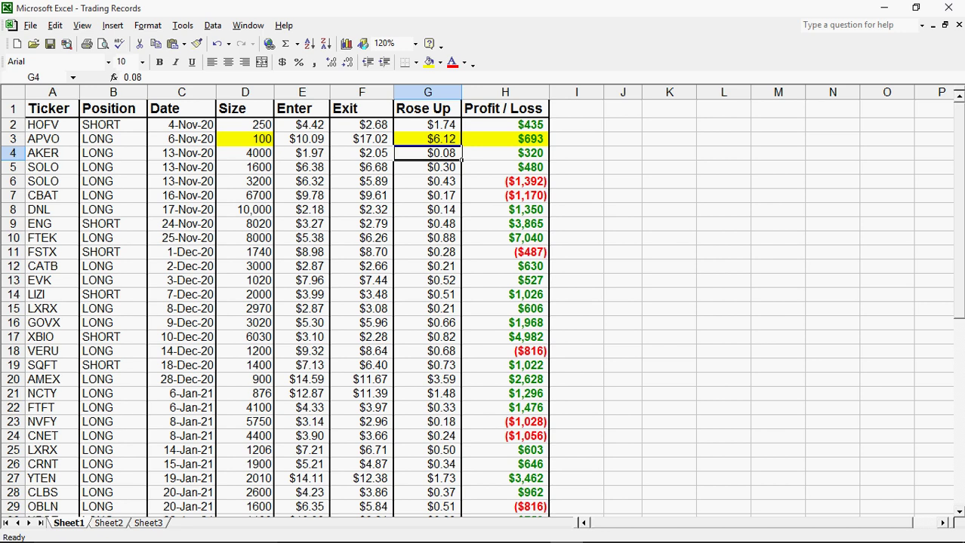
Examine the Rose Up values of the BSQR, SINO and YTEN trades and the Profit / Loss of the SINO trade.
{"action": "left_click_drag", "start_coordinate": [963, 268], "coordinate": [962, 382]}
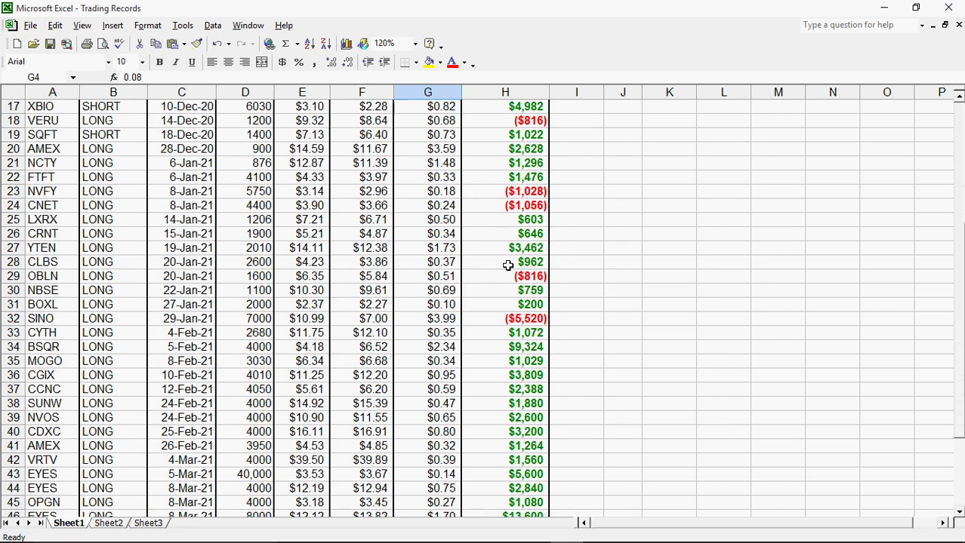
{"action": "left_click", "coordinate": [454, 348]}
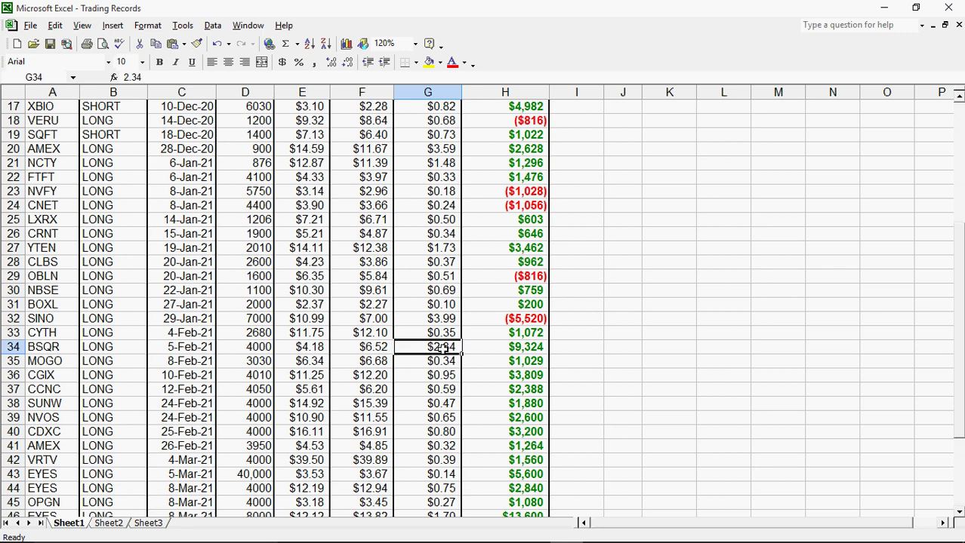
{"action": "left_click", "coordinate": [455, 320]}
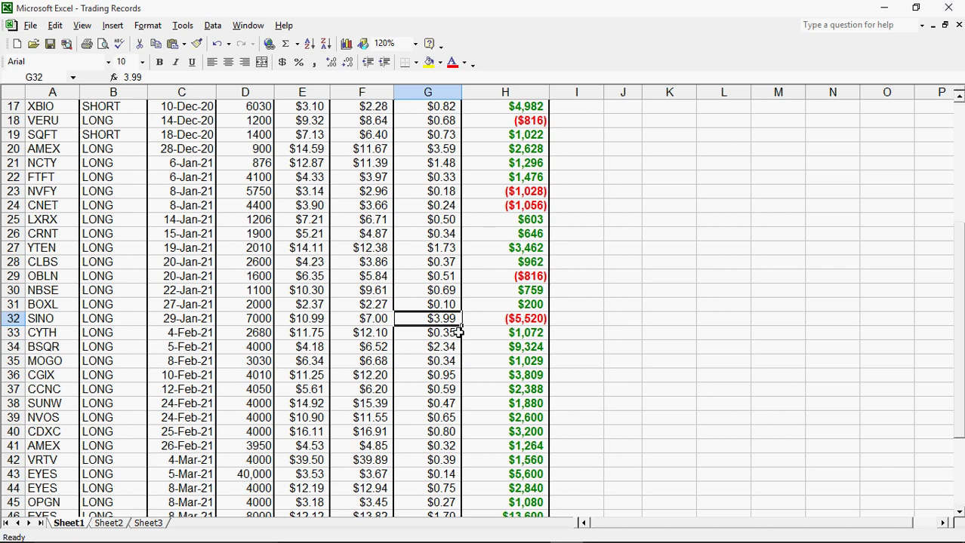
{"action": "left_click", "coordinate": [451, 246]}
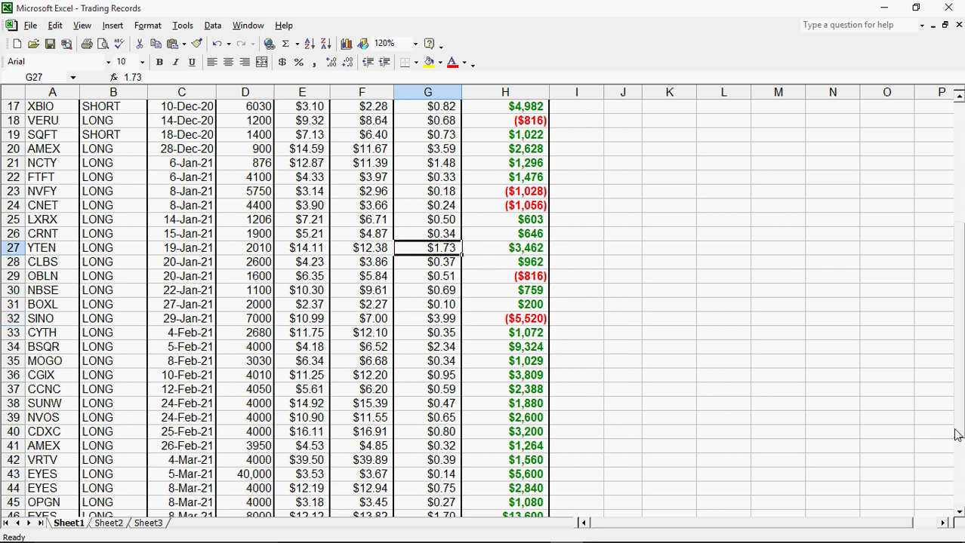
{"action": "left_click_drag", "start_coordinate": [960, 418], "coordinate": [960, 473]}
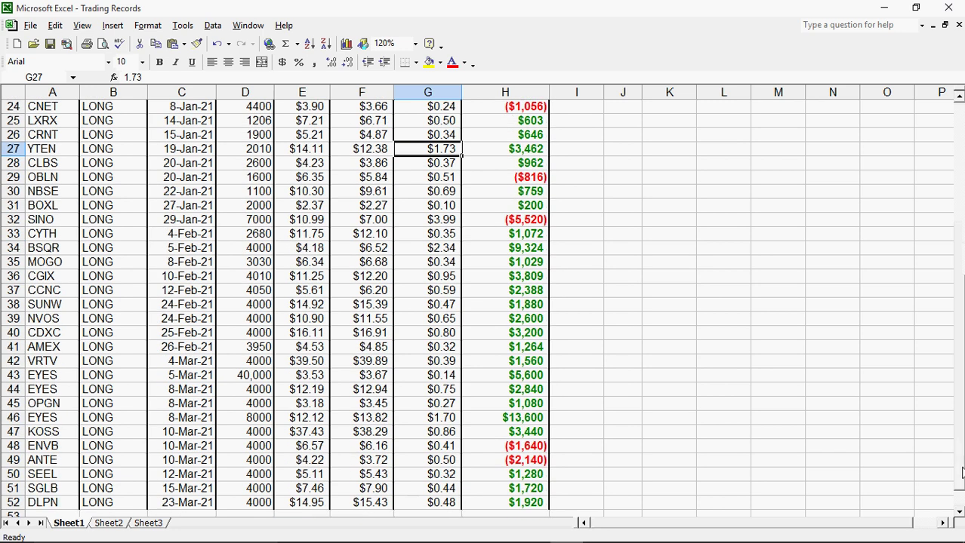
{"action": "left_click", "coordinate": [474, 219]}
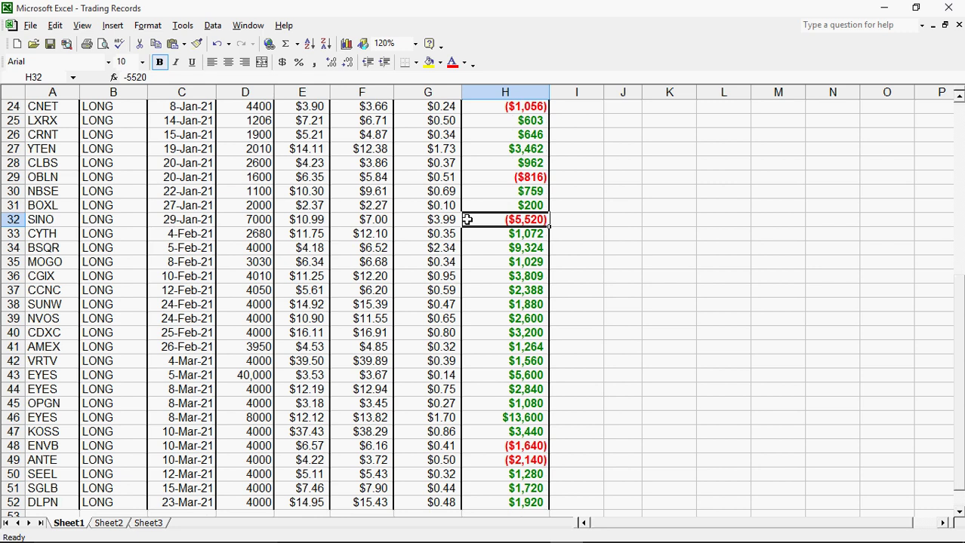
{"action": "left_click", "coordinate": [441, 219]}
{"action": "left_click", "coordinate": [487, 220]}
{"action": "left_click", "coordinate": [961, 163]}
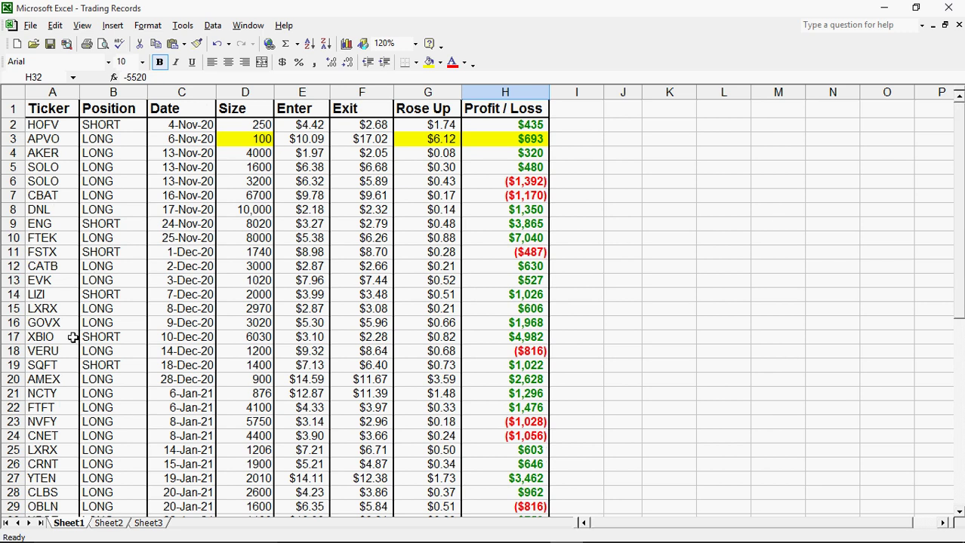
Fill the Size, Rose Up and Profit / Loss cells of the 28-Dec-20 AMEX trade with yellow.
{"action": "left_click", "coordinate": [65, 377]}
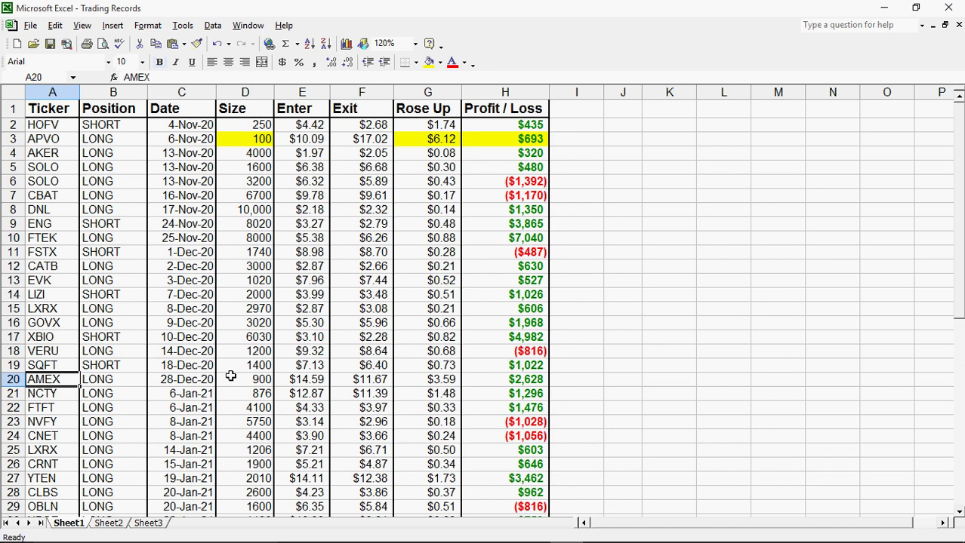
{"action": "left_click", "coordinate": [236, 377]}
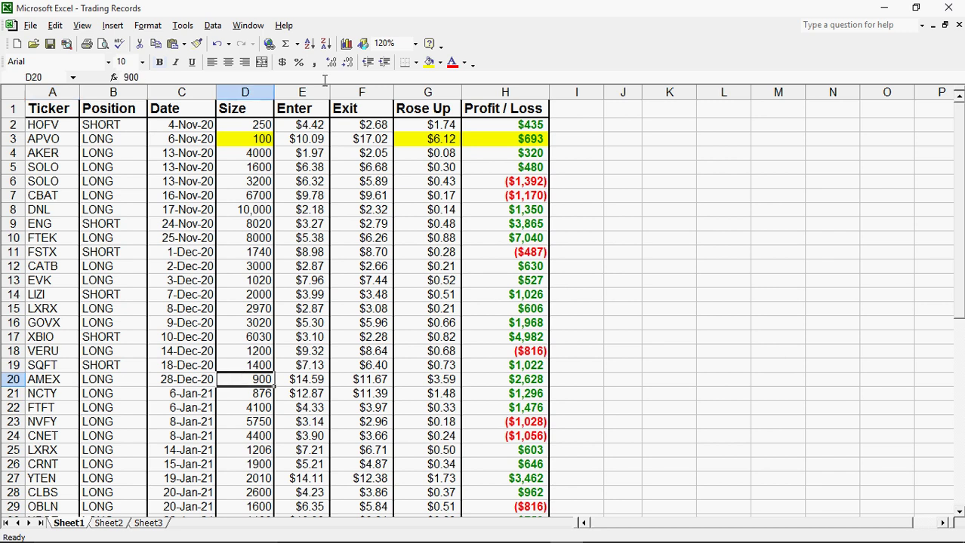
{"action": "left_click", "coordinate": [430, 61]}
{"action": "left_click", "coordinate": [436, 378]}
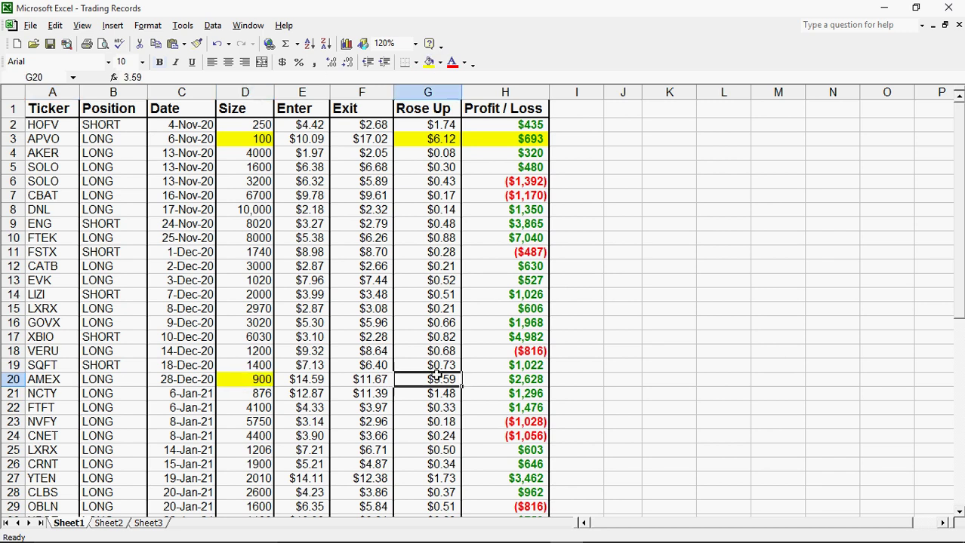
{"action": "left_click", "coordinate": [428, 62]}
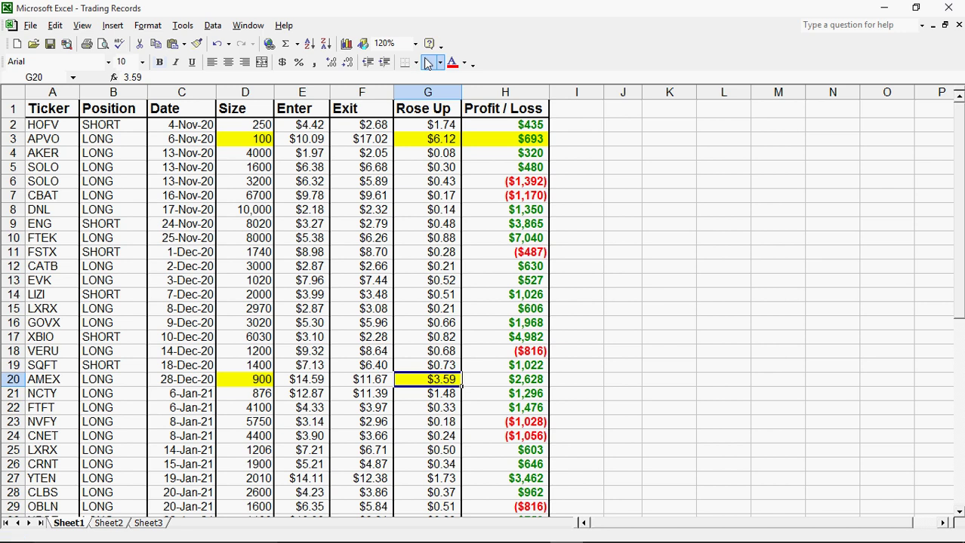
{"action": "left_click", "coordinate": [499, 377]}
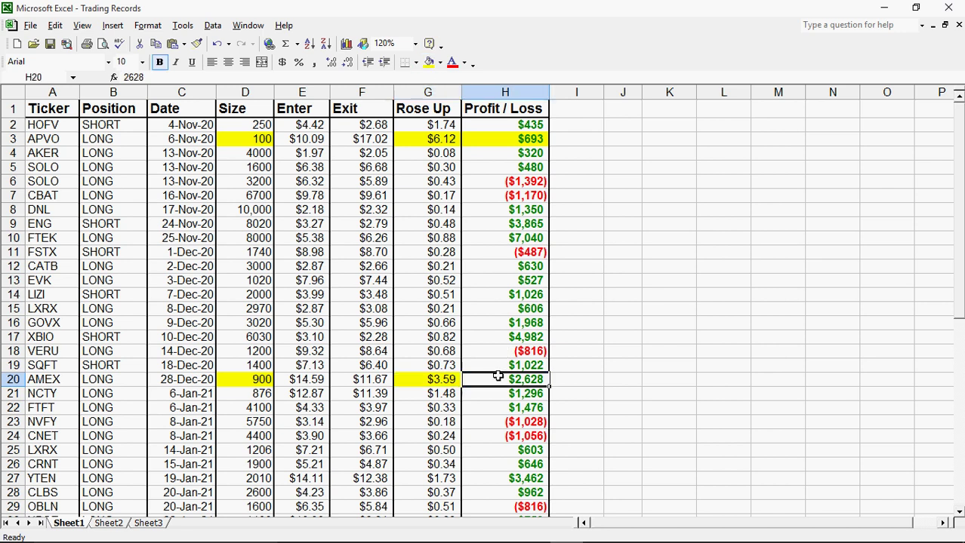
{"action": "left_click", "coordinate": [428, 62]}
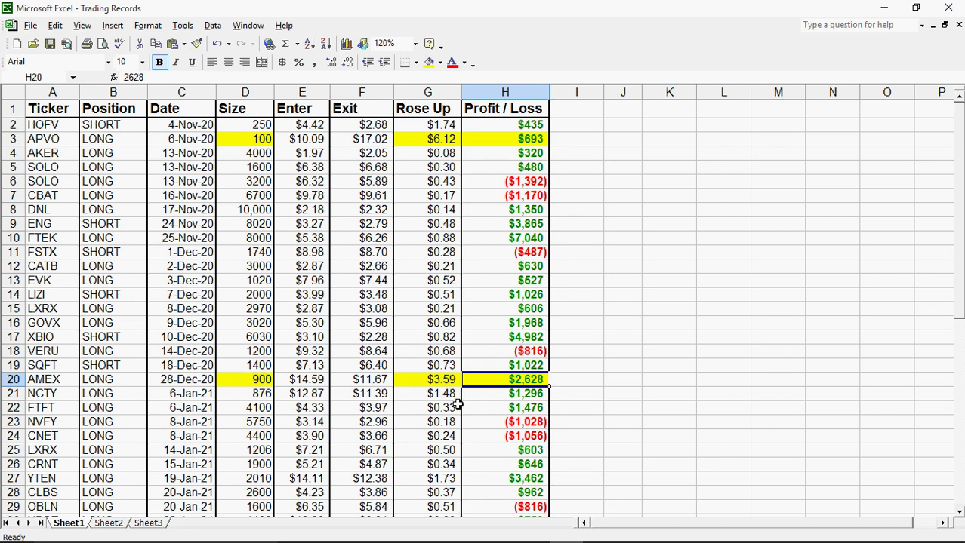
{"action": "left_click", "coordinate": [368, 379]}
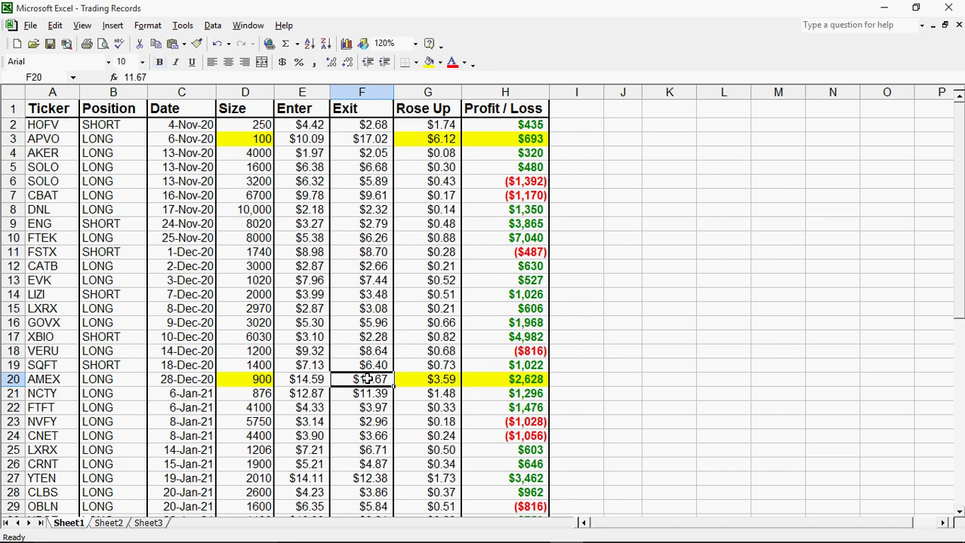
Swap the Enter and Exit values of the 28-Dec-20 AMEX trade so Enter is $11.67 and Exit is $14.59.
{"action": "left_click", "coordinate": [306, 379]}
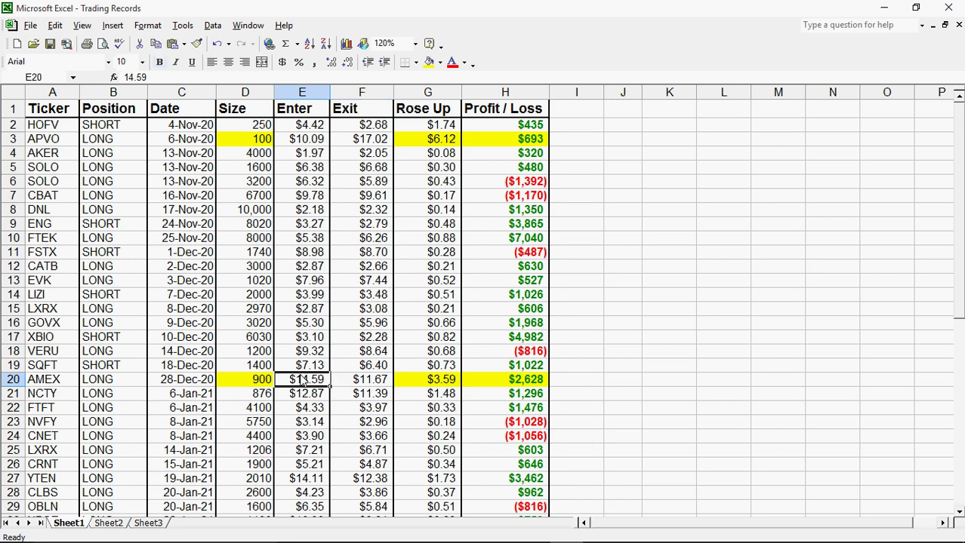
{"action": "left_click_drag", "start_coordinate": [302, 379], "coordinate": [596, 385]}
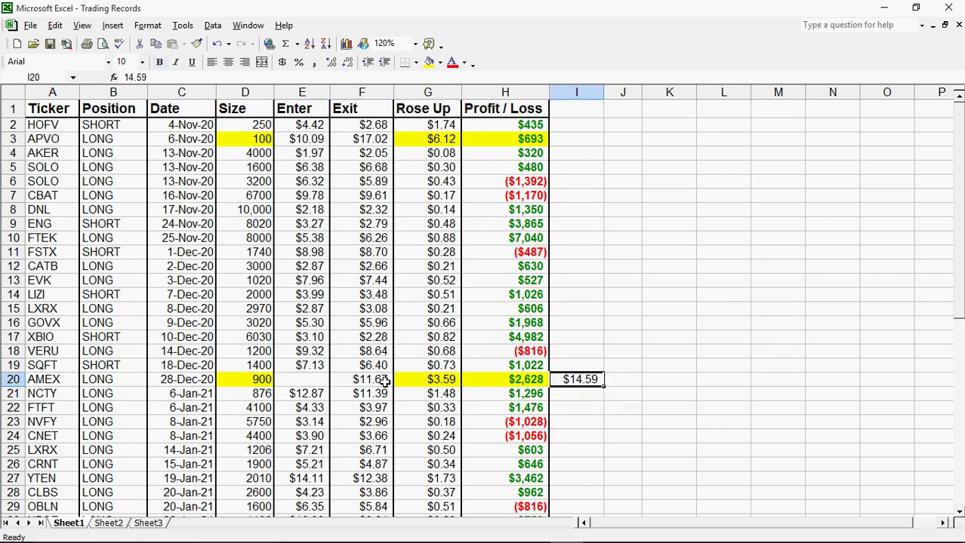
{"action": "left_click", "coordinate": [373, 379]}
{"action": "left_click_drag", "start_coordinate": [373, 379], "coordinate": [309, 381]}
{"action": "left_click", "coordinate": [583, 379]}
{"action": "left_click_drag", "start_coordinate": [585, 379], "coordinate": [370, 381]}
{"action": "left_click", "coordinate": [743, 340]}
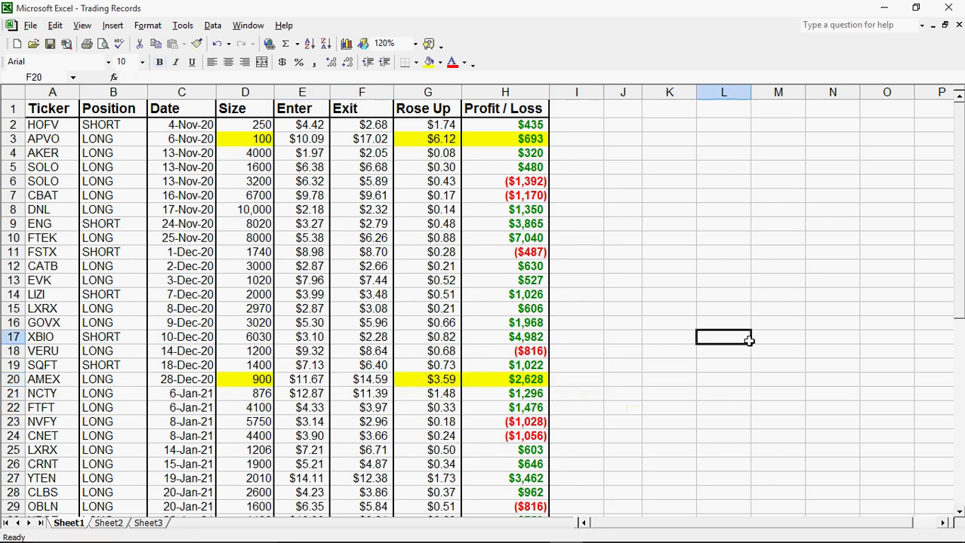
Review the Rose Up and Profit / Loss values of the 28-Dec-20 AMEX trade and the APVO trade's profit and entry price.
{"action": "left_click", "coordinate": [371, 411]}
{"action": "left_click", "coordinate": [433, 382]}
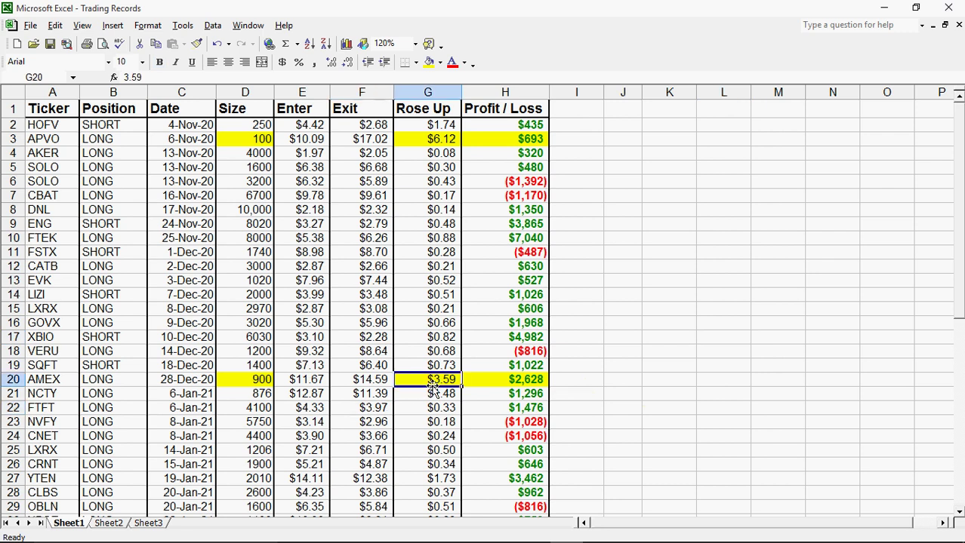
{"action": "left_click", "coordinate": [542, 386]}
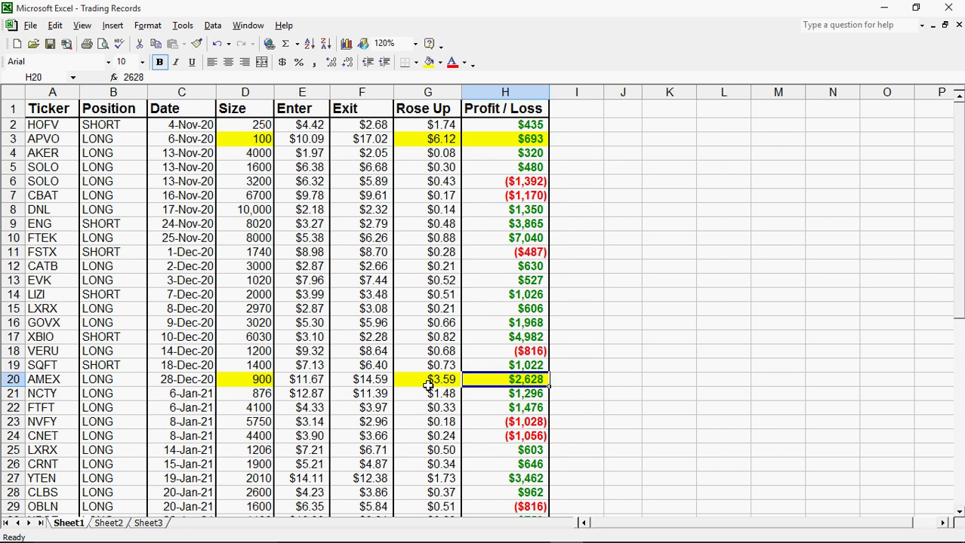
{"action": "left_click", "coordinate": [566, 385]}
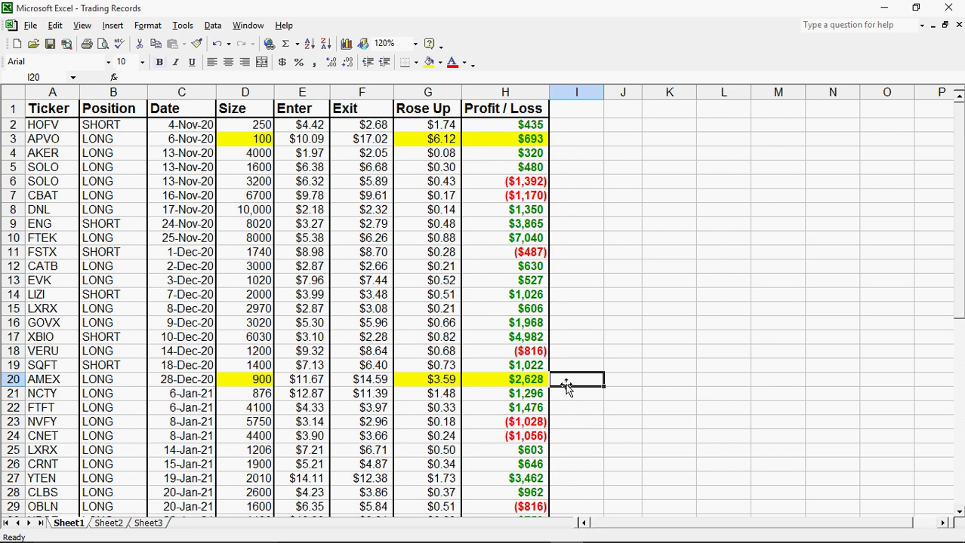
{"action": "left_click", "coordinate": [619, 385]}
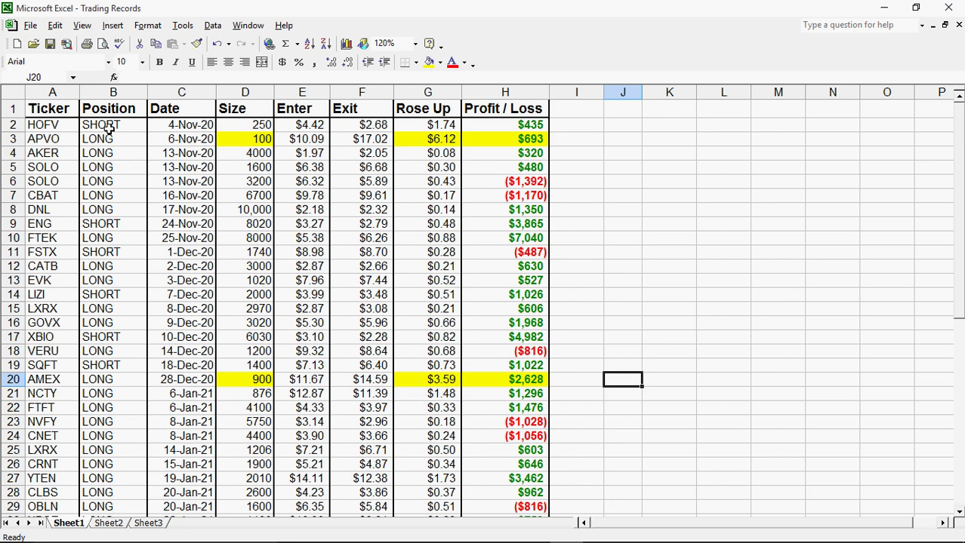
{"action": "left_click", "coordinate": [482, 138]}
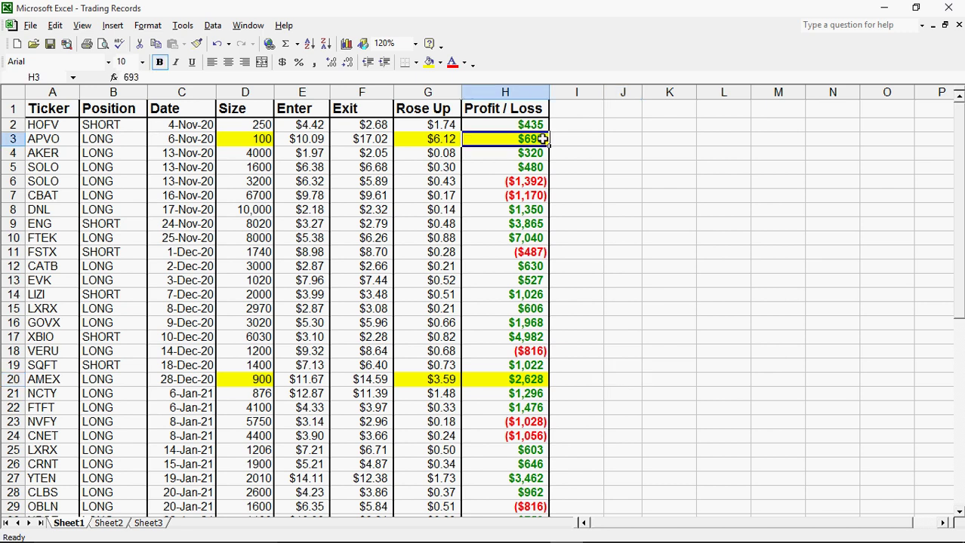
{"action": "left_click", "coordinate": [577, 142]}
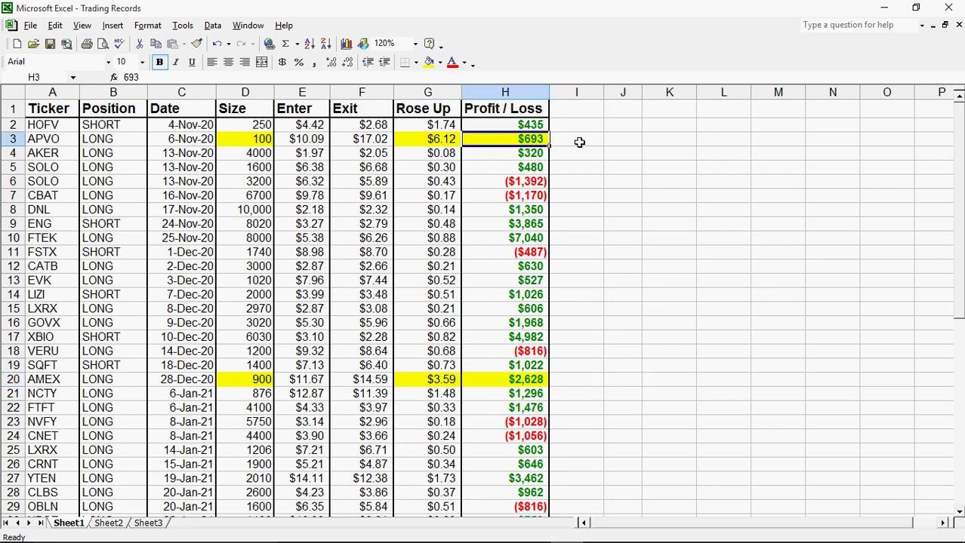
{"action": "left_click", "coordinate": [308, 140]}
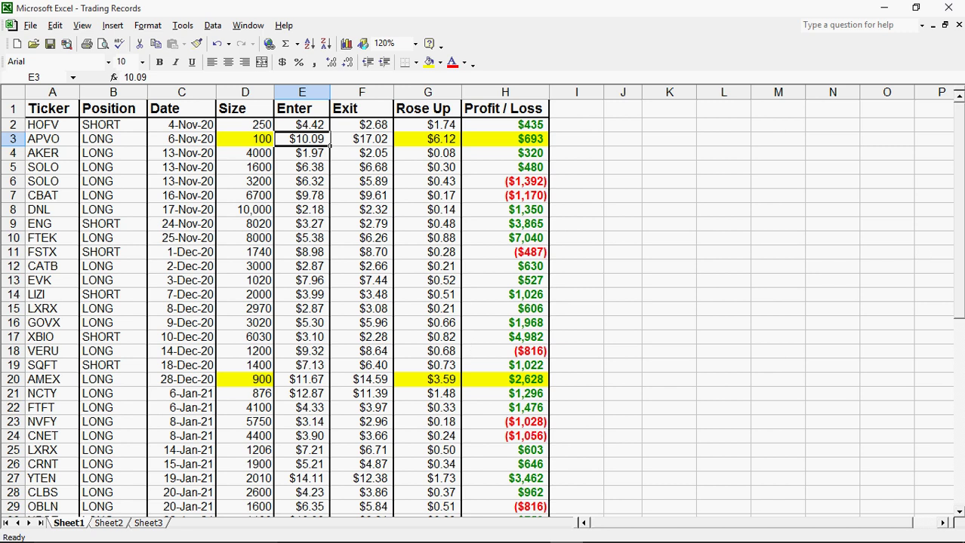
Fill the Size and Rose Up cells of the 29-Jan-21 SINO trade with yellow.
{"action": "left_click", "coordinate": [960, 492]}
{"action": "scroll", "coordinate": [958, 475], "scroll_direction": "up", "scroll_amount": 3}
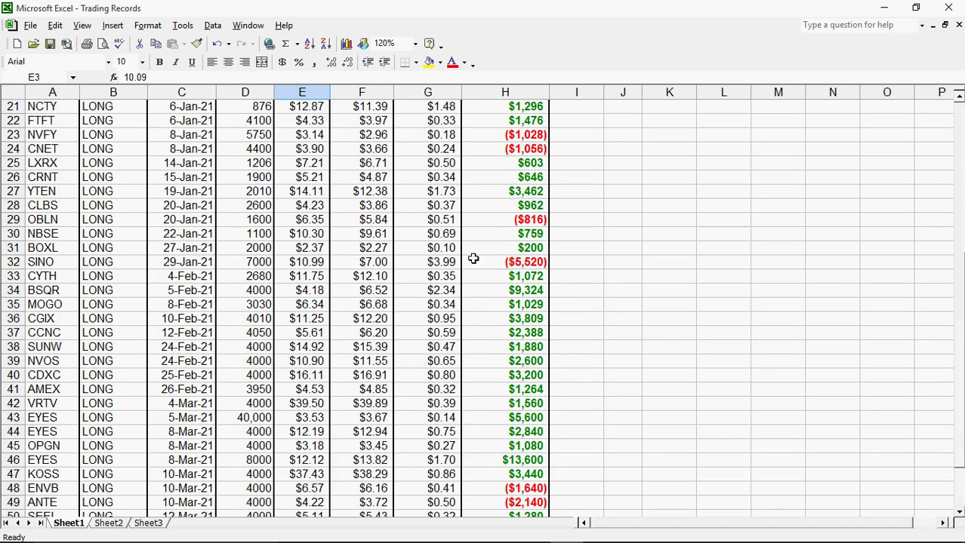
{"action": "left_click", "coordinate": [473, 260]}
{"action": "left_click_drag", "start_coordinate": [484, 263], "coordinate": [68, 264]}
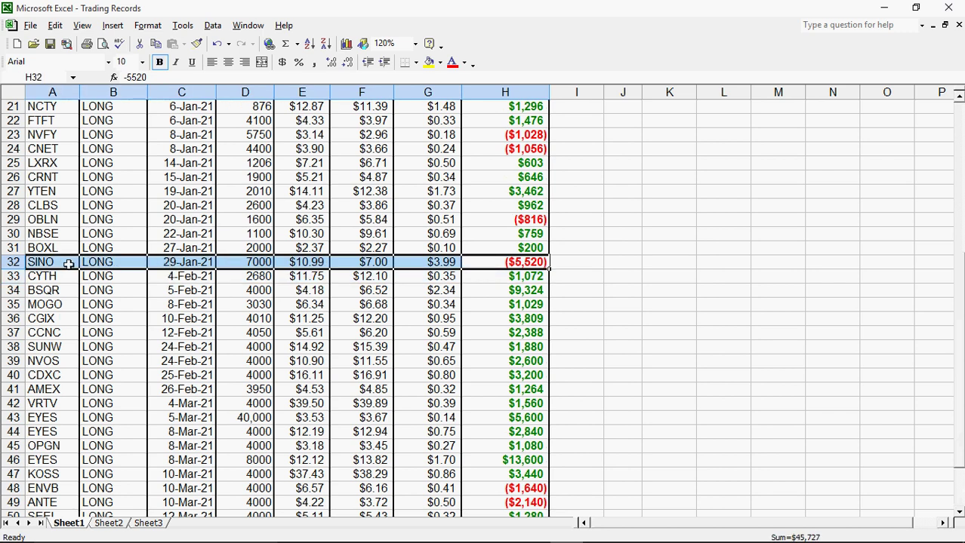
{"action": "left_click", "coordinate": [257, 262]}
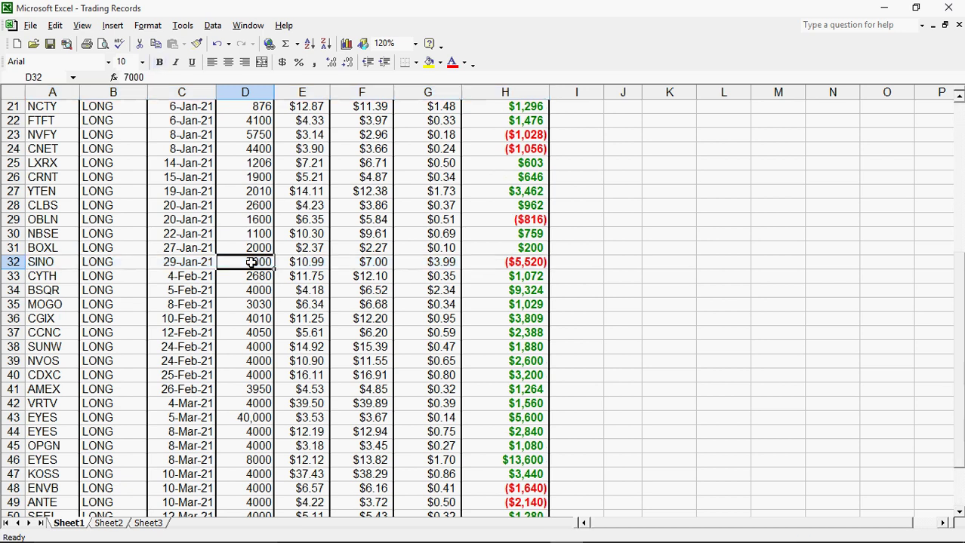
{"action": "left_click", "coordinate": [428, 62]}
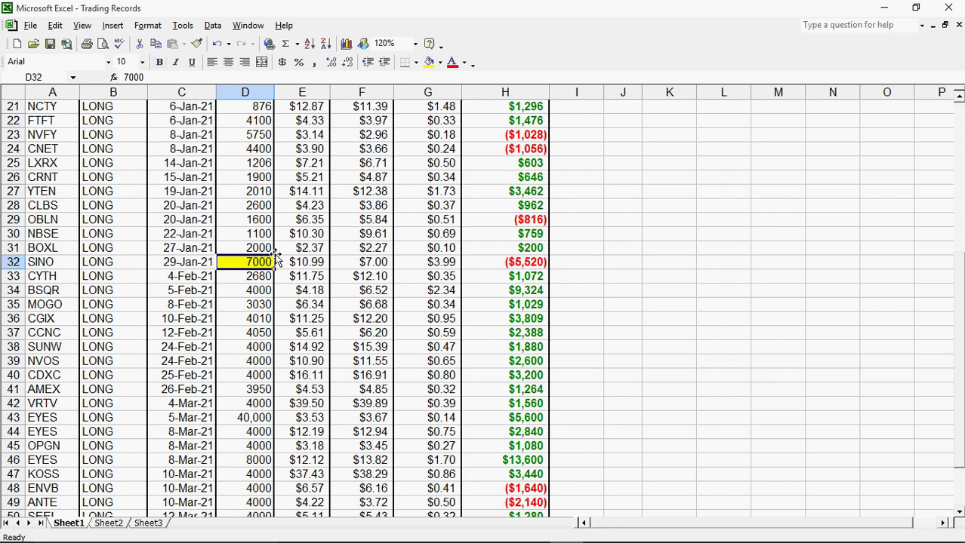
{"action": "left_click", "coordinate": [438, 257]}
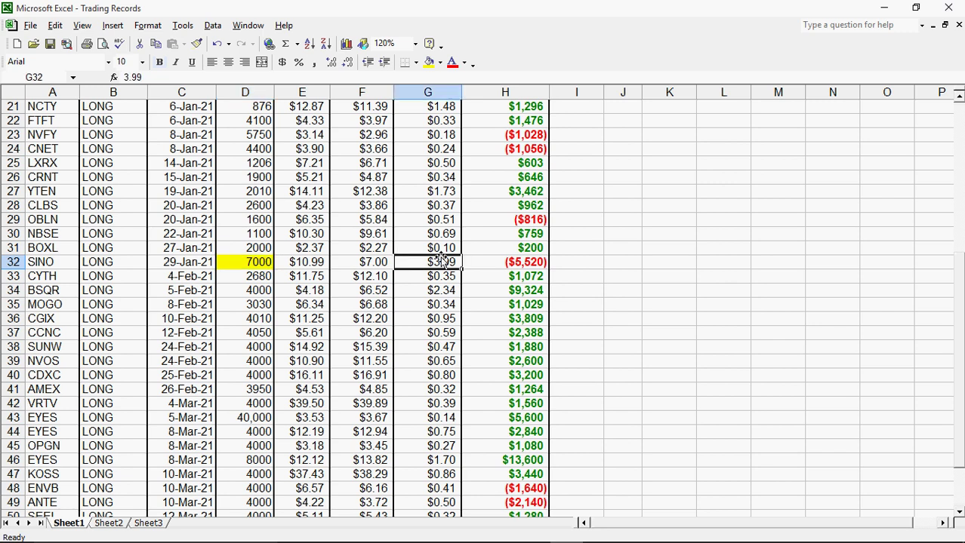
{"action": "left_click", "coordinate": [428, 64]}
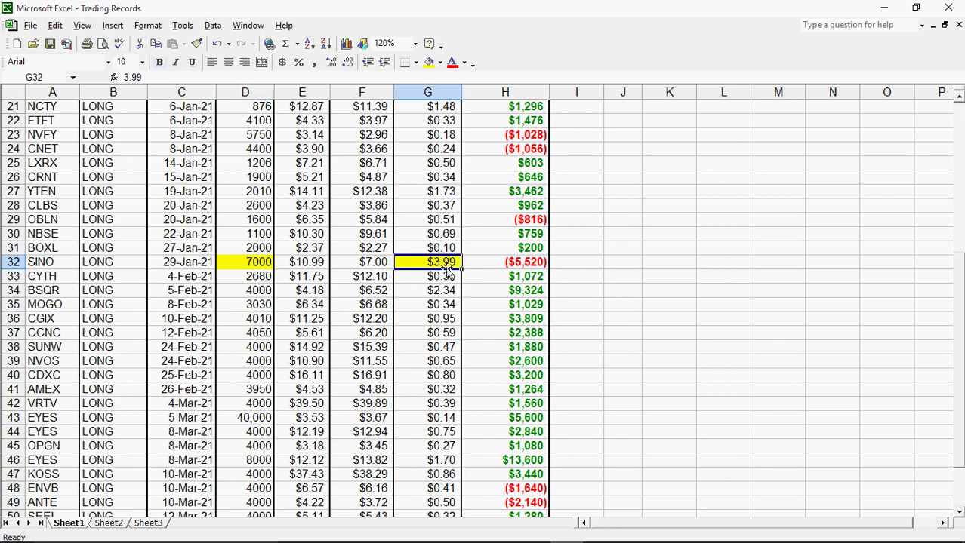
{"action": "left_click", "coordinate": [563, 274]}
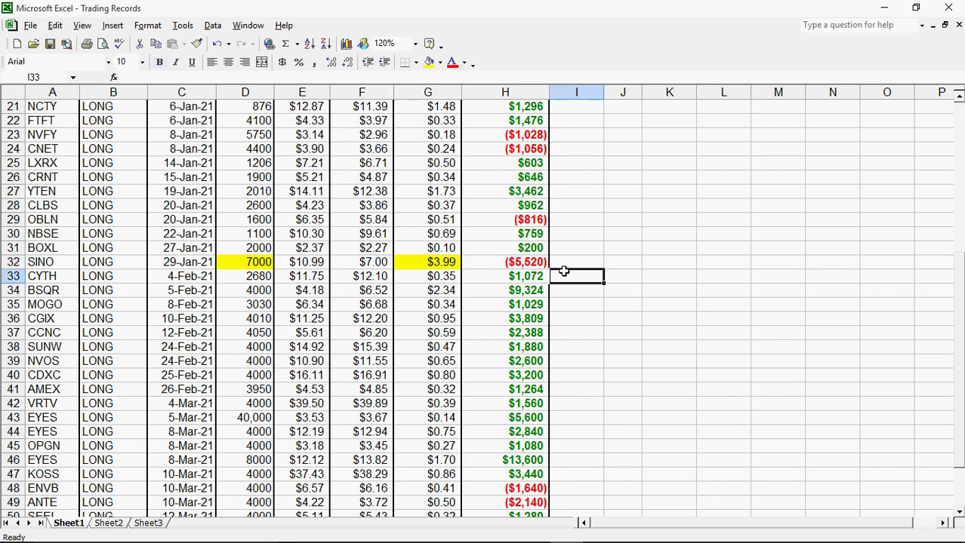
Compare the SINO trade's Size, Rose Up and Profit / Loss with those of the 8000-share EYES trade in row 46.
{"action": "left_click", "coordinate": [259, 261]}
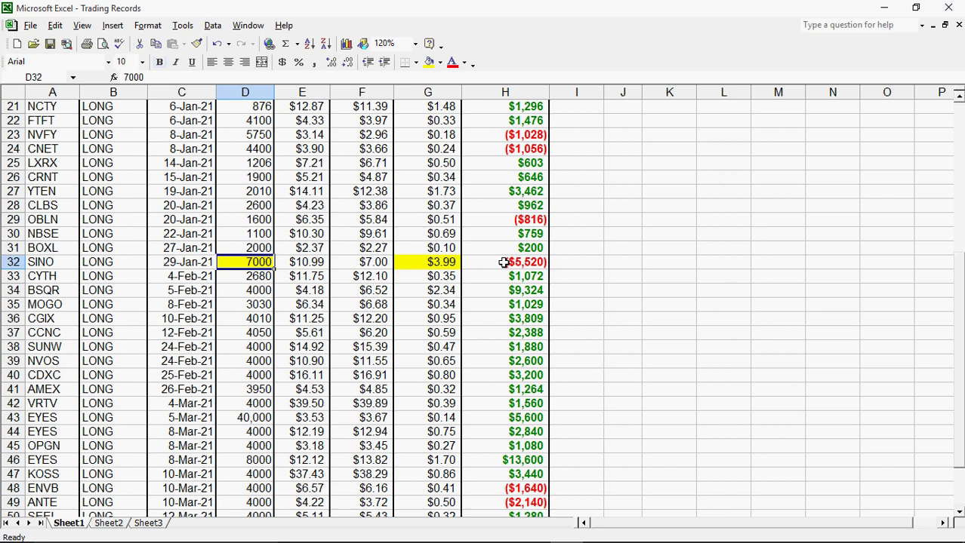
{"action": "left_click", "coordinate": [529, 262]}
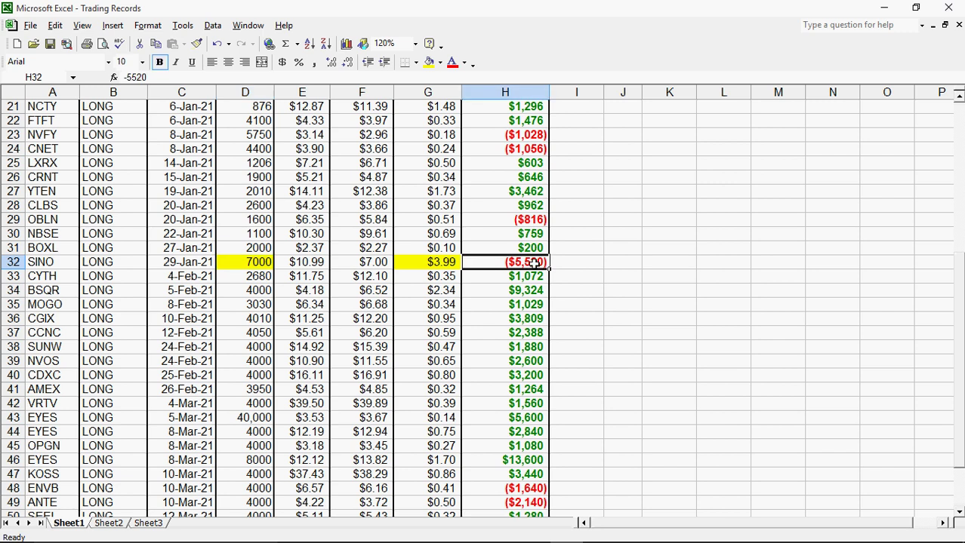
{"action": "left_click", "coordinate": [446, 277]}
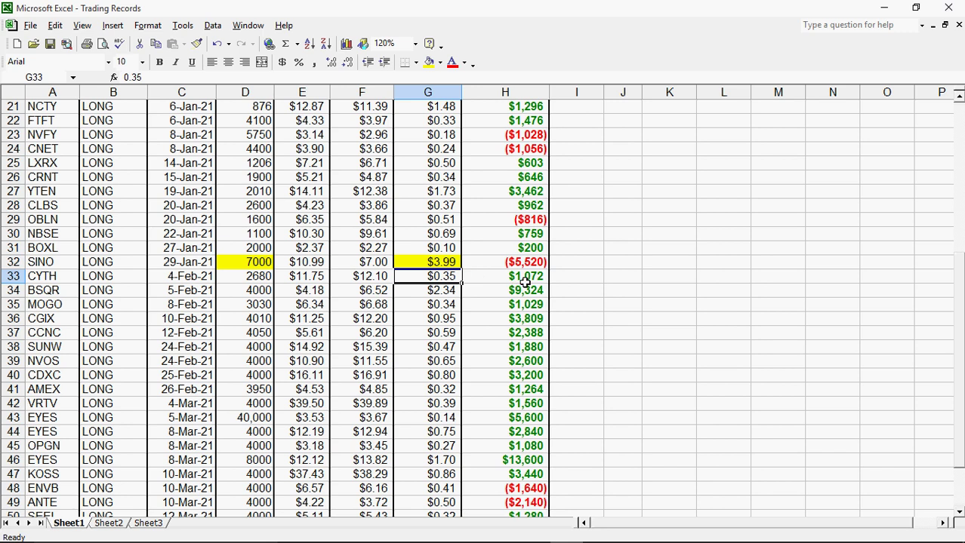
{"action": "left_click", "coordinate": [449, 262]}
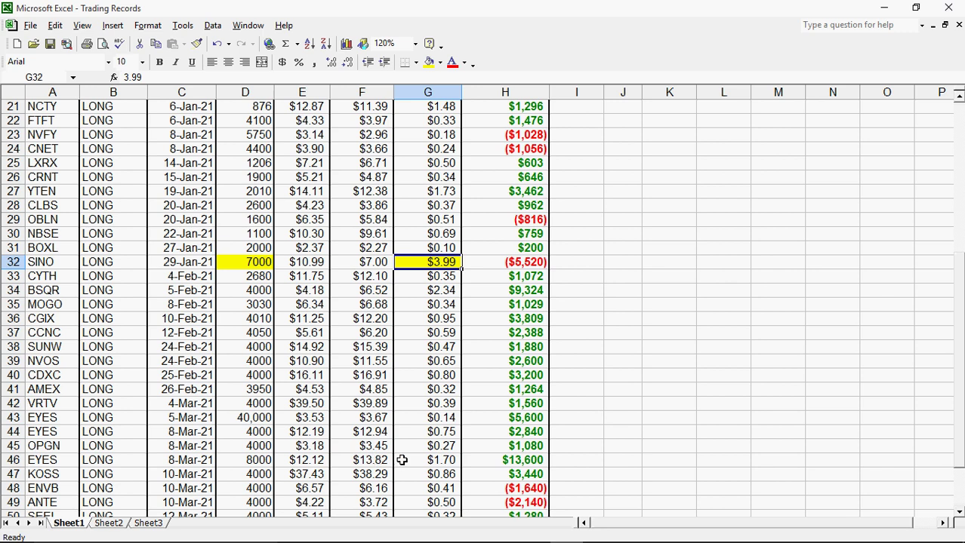
{"action": "left_click", "coordinate": [447, 460]}
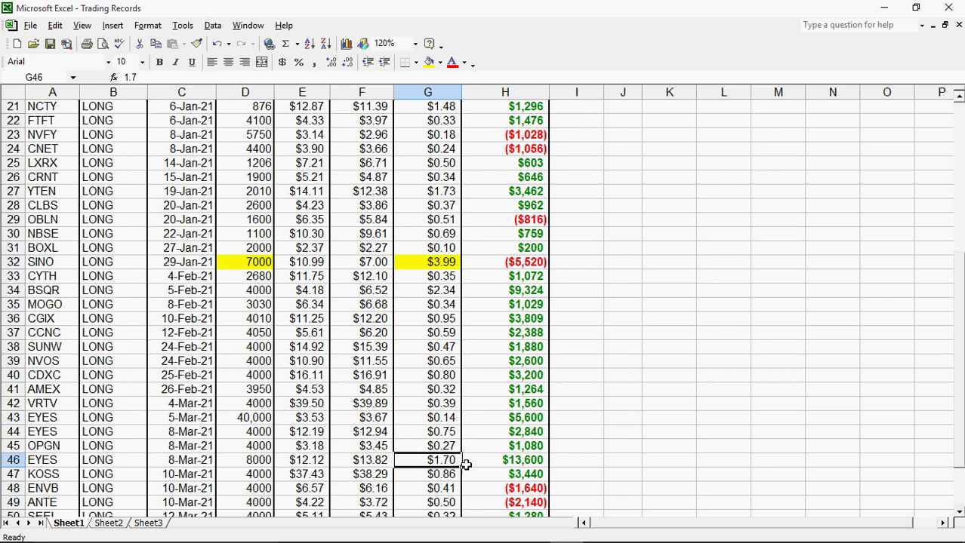
{"action": "left_click", "coordinate": [518, 465]}
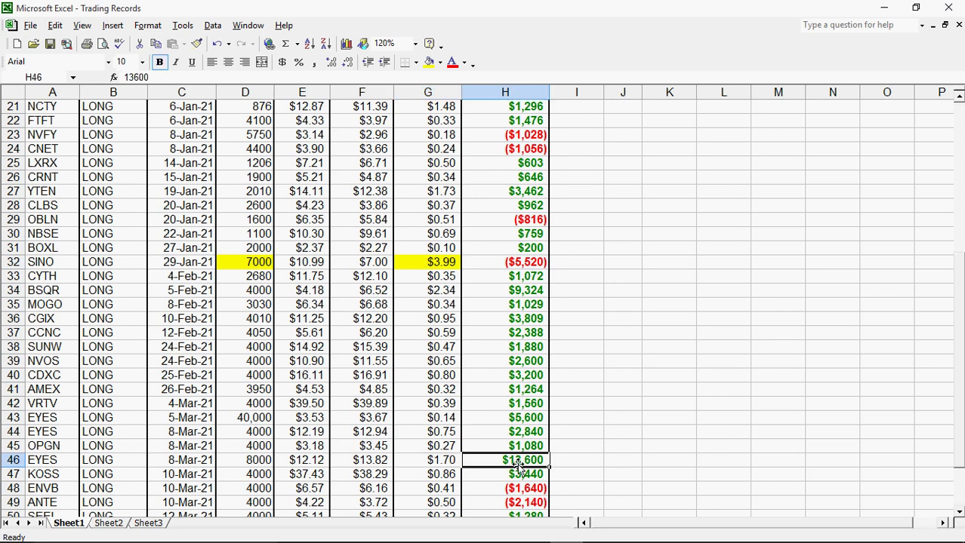
{"action": "left_click", "coordinate": [424, 460]}
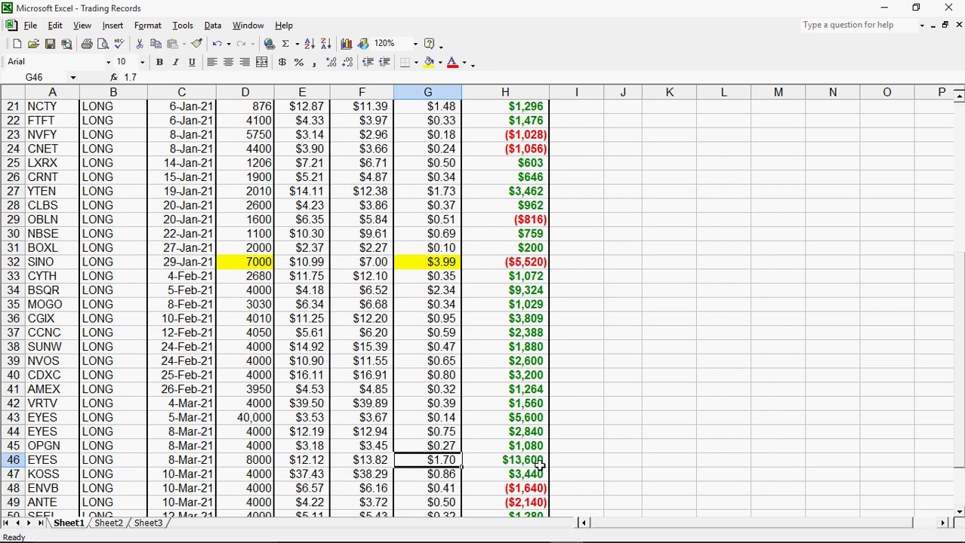
{"action": "left_click", "coordinate": [251, 462]}
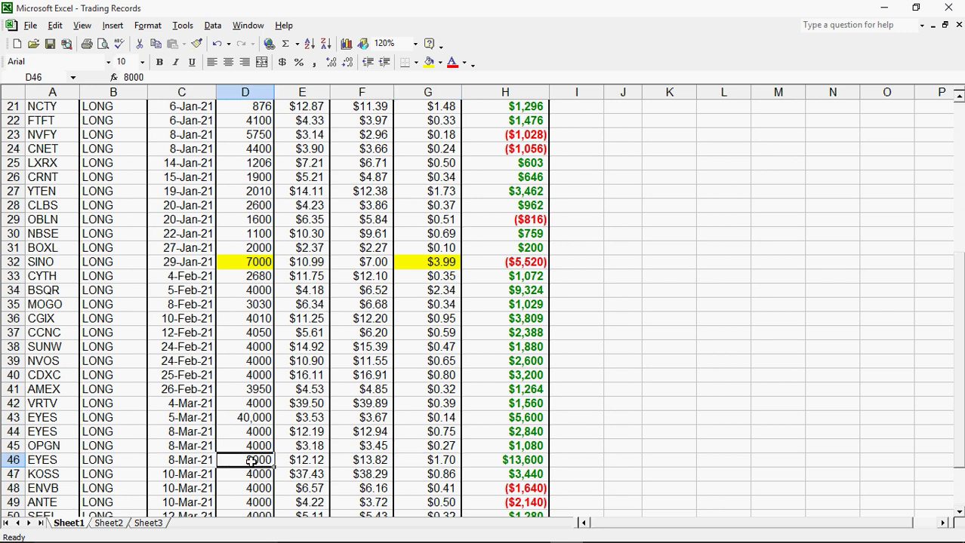
{"action": "left_click", "coordinate": [258, 262]}
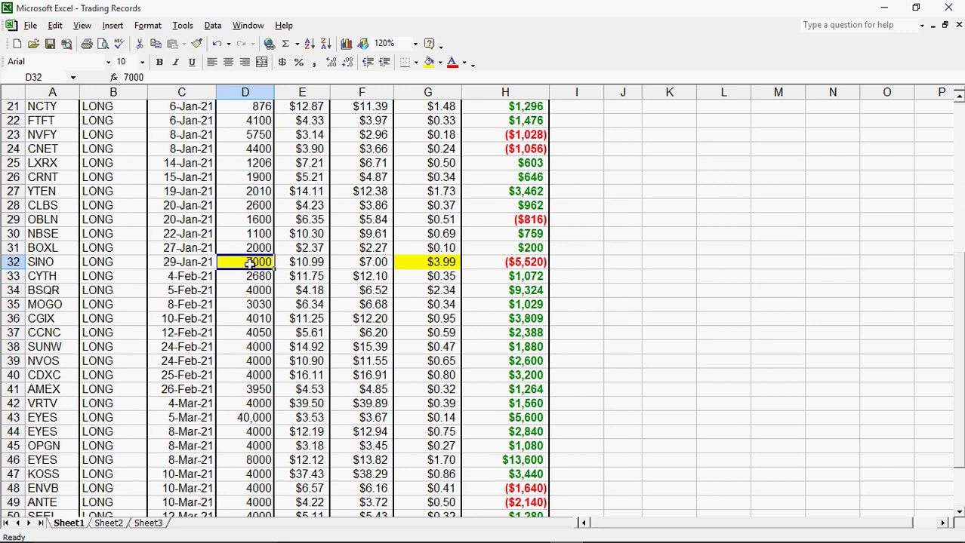
Compare the highlighted APVO and AMEX trades' sizes and results with the SINO trade's Size and Profit / Loss.
{"action": "left_click", "coordinate": [960, 185]}
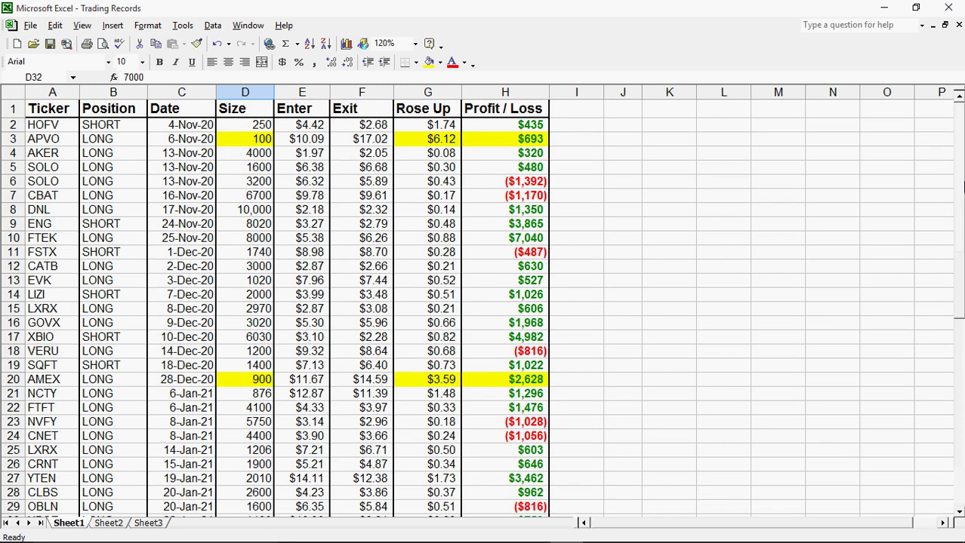
{"action": "left_click", "coordinate": [245, 140]}
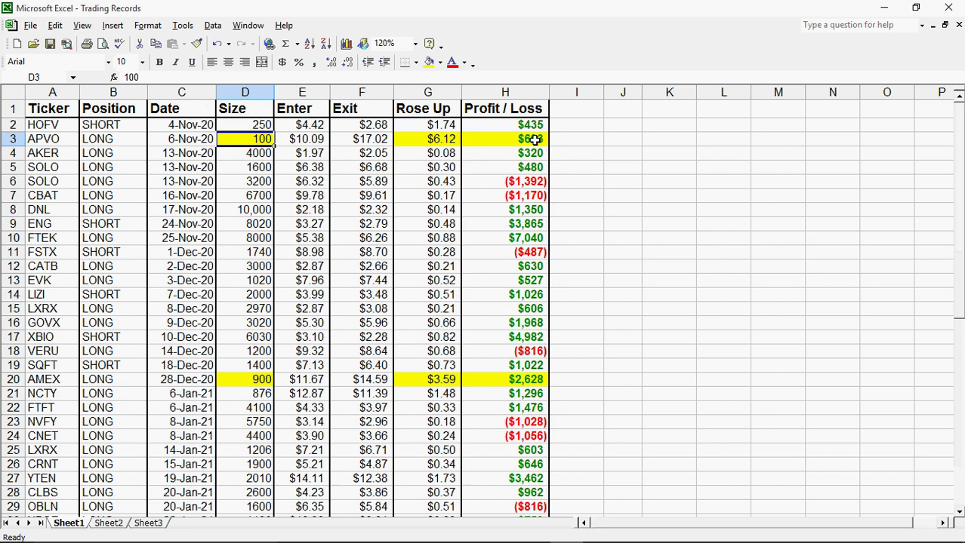
{"action": "left_click", "coordinate": [252, 379]}
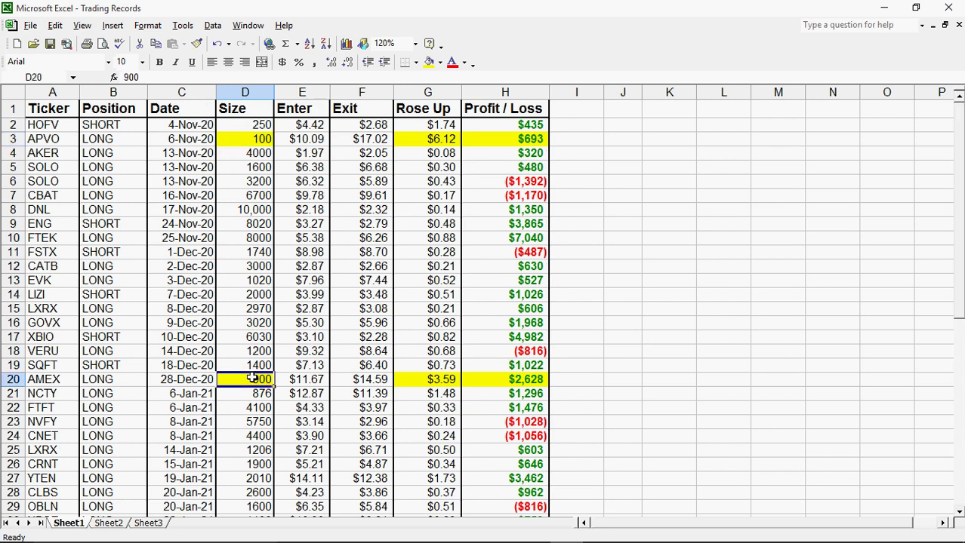
{"action": "left_click", "coordinate": [539, 379]}
{"action": "left_click", "coordinate": [447, 379]}
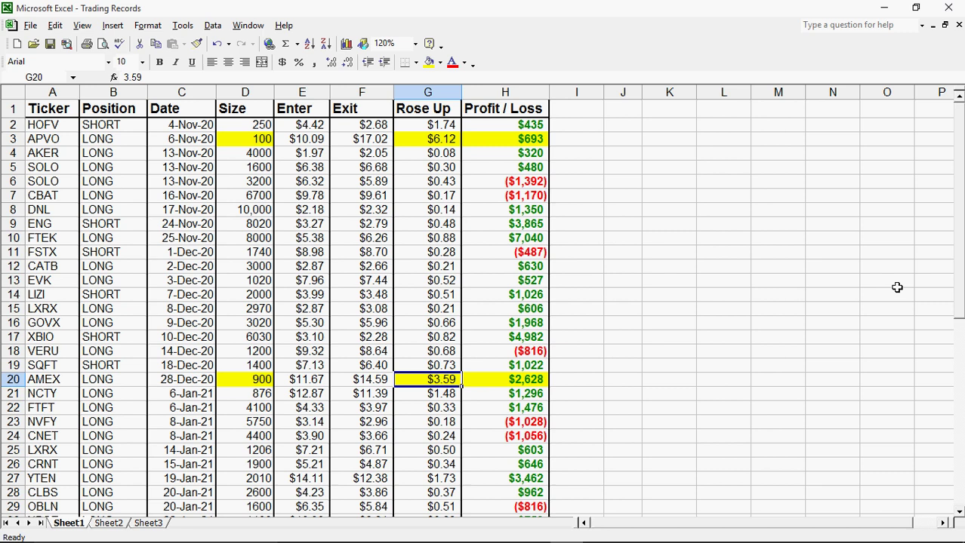
{"action": "left_click_drag", "start_coordinate": [960, 255], "coordinate": [960, 392]}
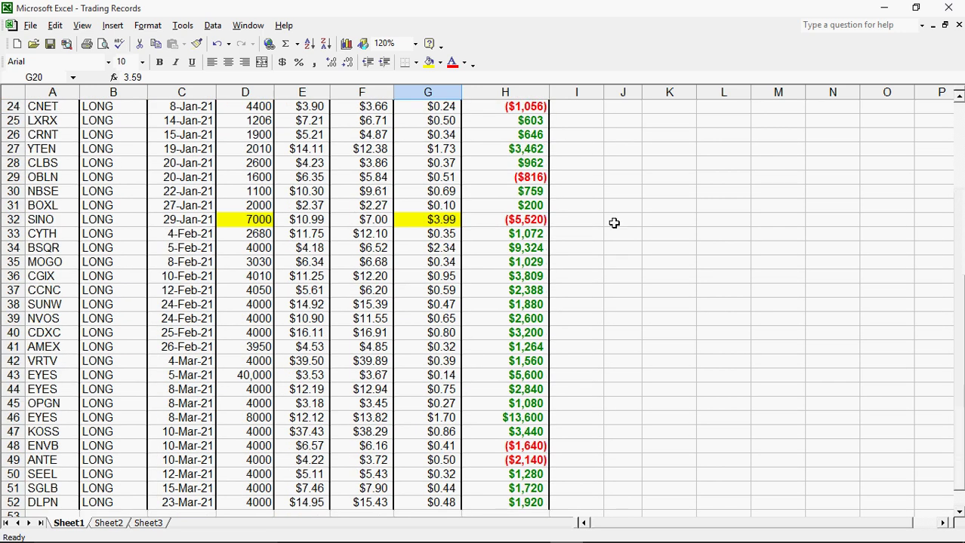
{"action": "left_click", "coordinate": [243, 222]}
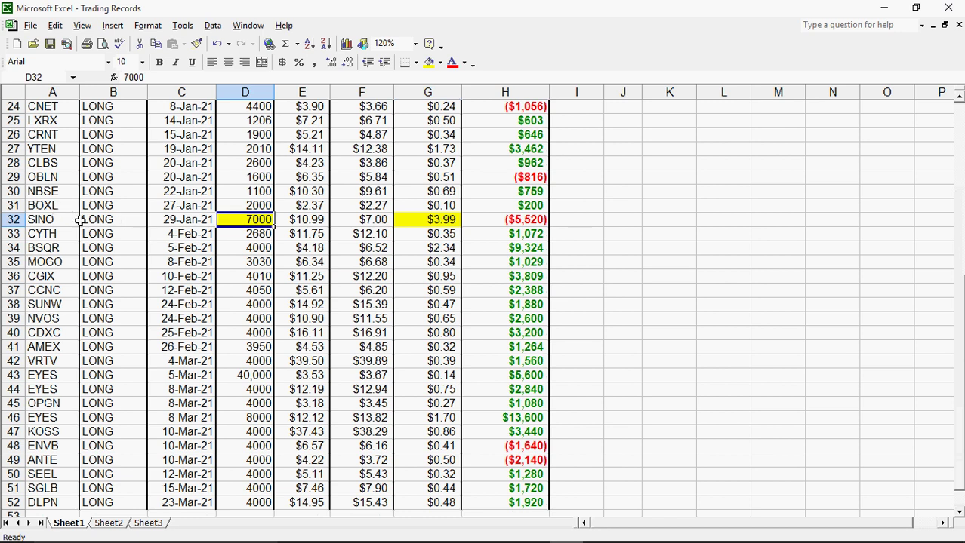
{"action": "left_click_drag", "start_coordinate": [64, 218], "coordinate": [441, 210]}
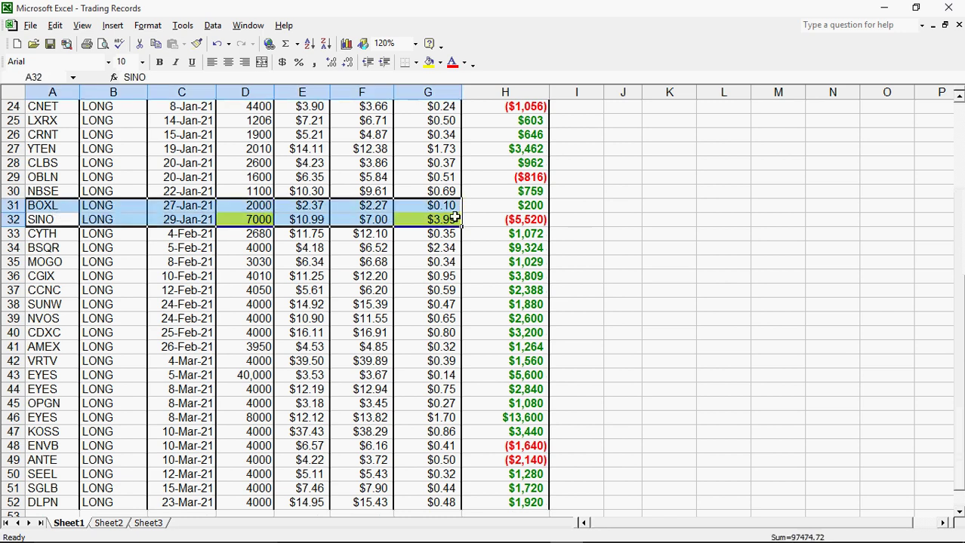
{"action": "left_click", "coordinate": [477, 220]}
{"action": "left_click", "coordinate": [244, 219]}
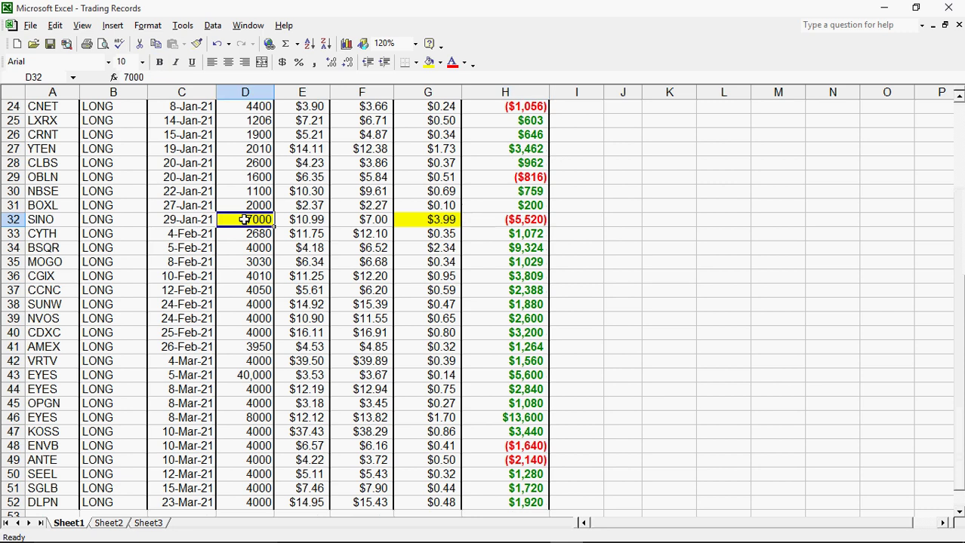
{"action": "left_click", "coordinate": [512, 219]}
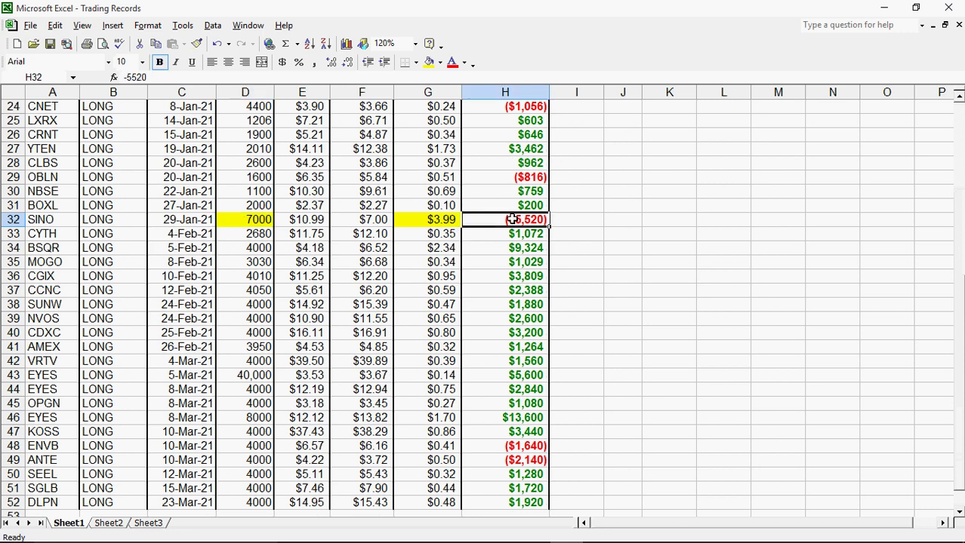
Compare the SINO trade's Size through Profit / Loss figures with the Rose Up values of the ENVB and ANTE trades.
{"action": "left_click_drag", "start_coordinate": [250, 218], "coordinate": [534, 215]}
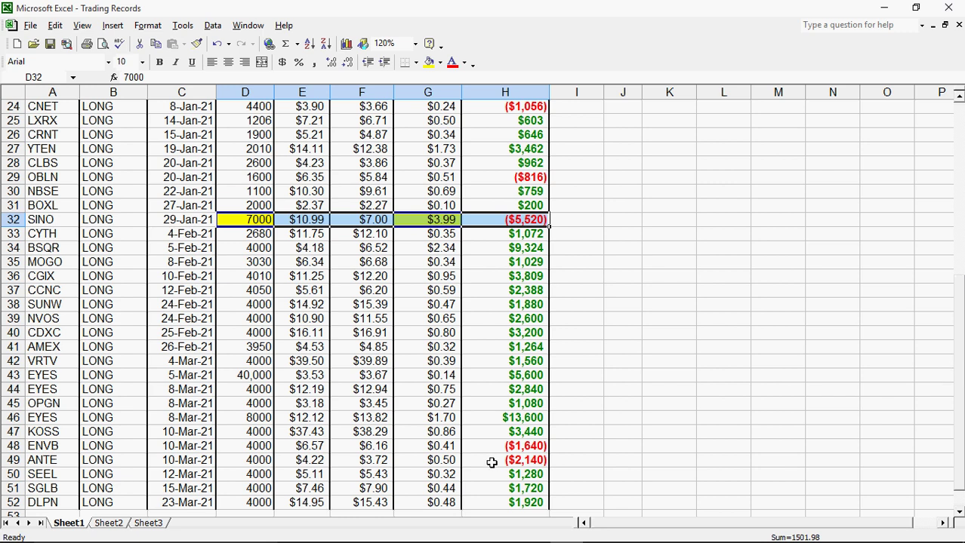
{"action": "left_click", "coordinate": [449, 459]}
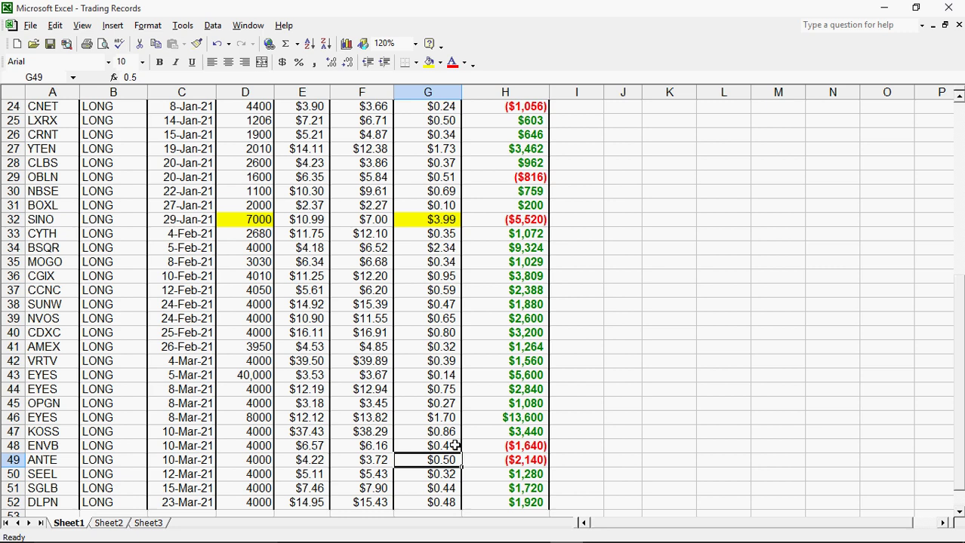
{"action": "left_click", "coordinate": [456, 446]}
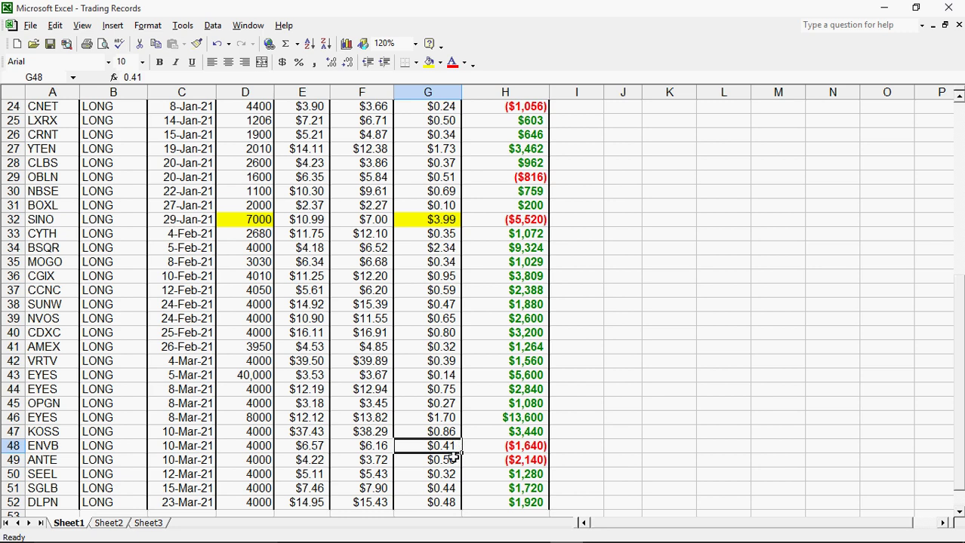
{"action": "left_click", "coordinate": [438, 460]}
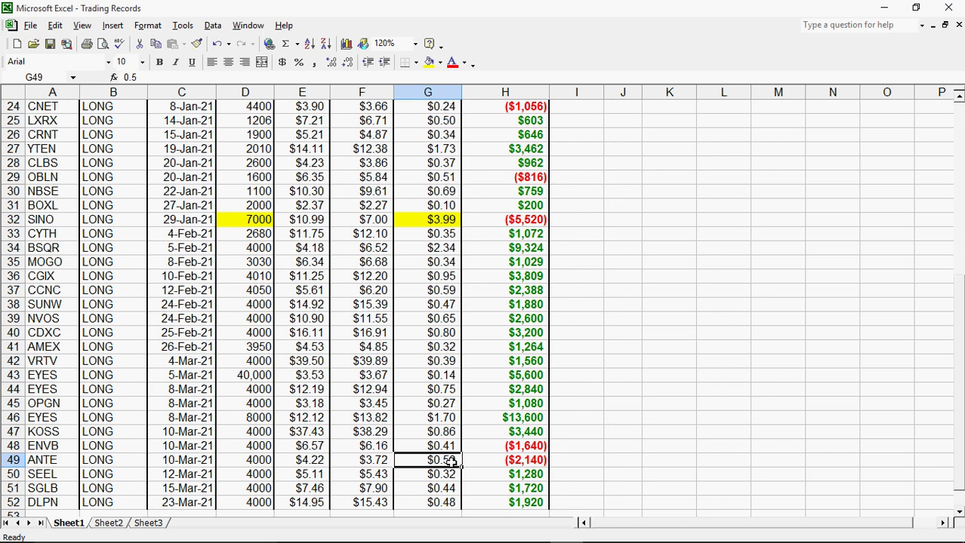
Review the trade sizes from YTEN down to the last record, recheck the ANTE trade's Rose Up value and return to the first records.
{"action": "key", "text": "Down"}
{"action": "key", "text": "Down"}
{"action": "key", "text": "Down"}
{"action": "key", "text": "Down"}
{"action": "key", "text": "Down"}
{"action": "key", "text": "Down"}
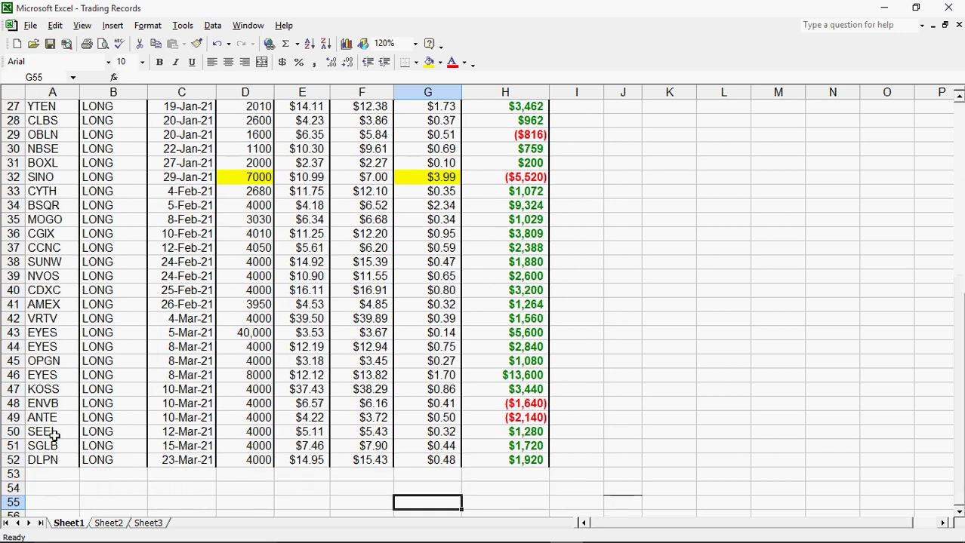
{"action": "left_click", "coordinate": [172, 477]}
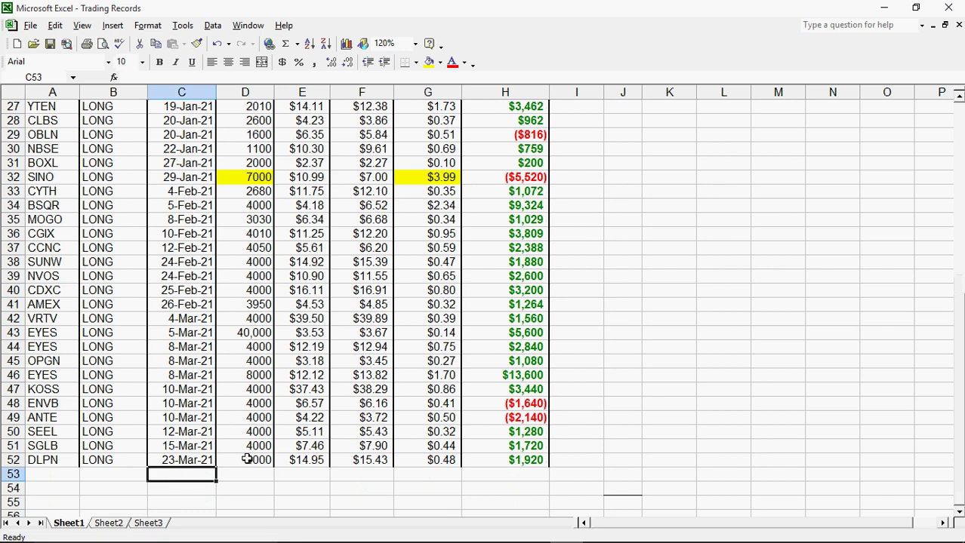
{"action": "left_click", "coordinate": [240, 106]}
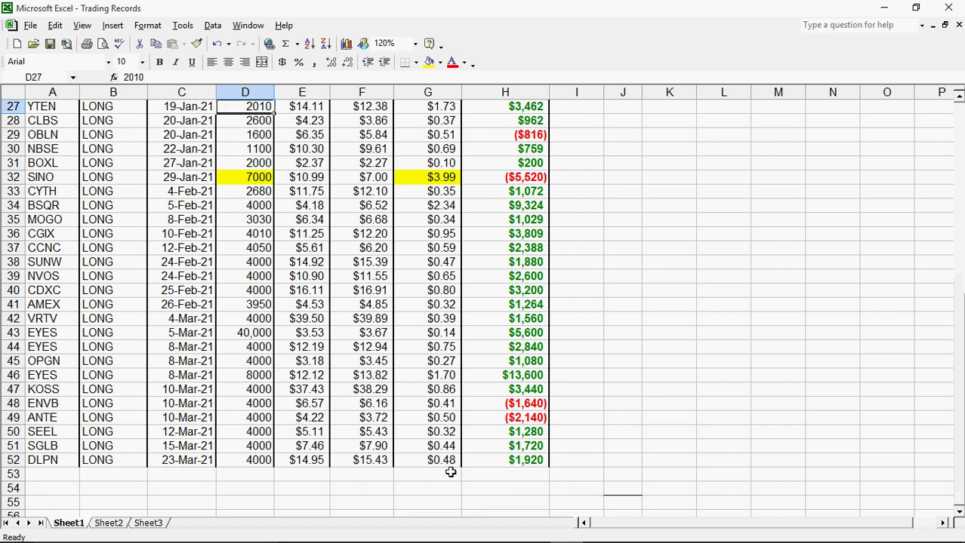
{"action": "left_click", "coordinate": [456, 417]}
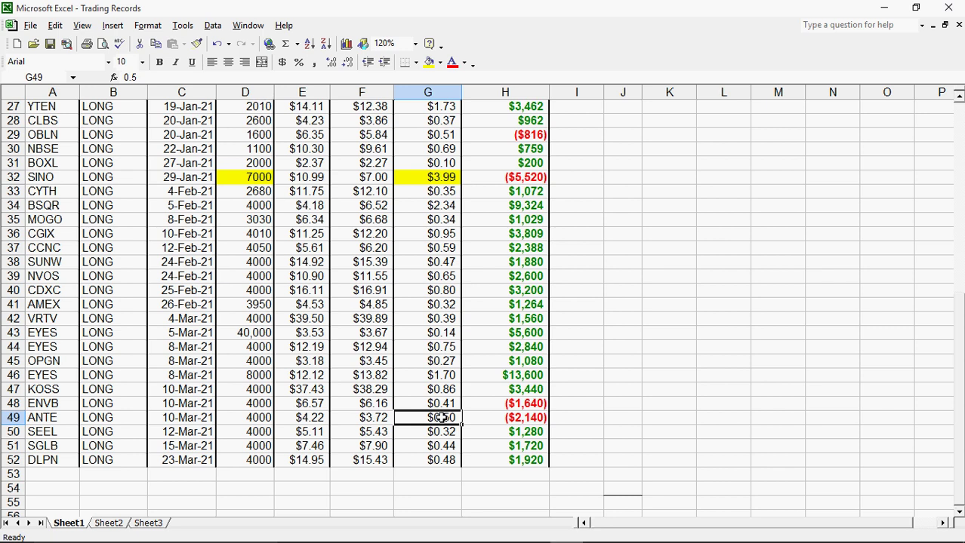
{"action": "left_click", "coordinate": [960, 287]}
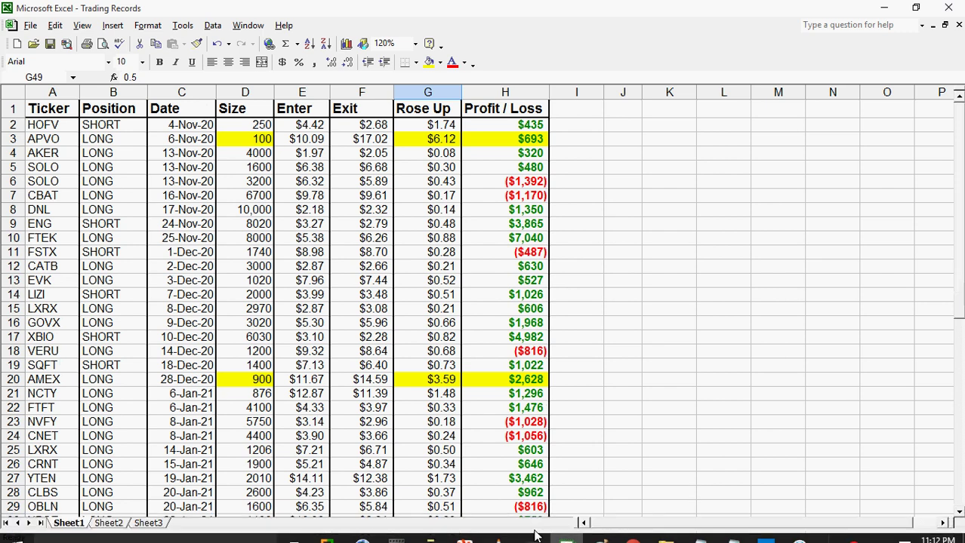
{"action": "mouse_move", "coordinate": [702, 540]}
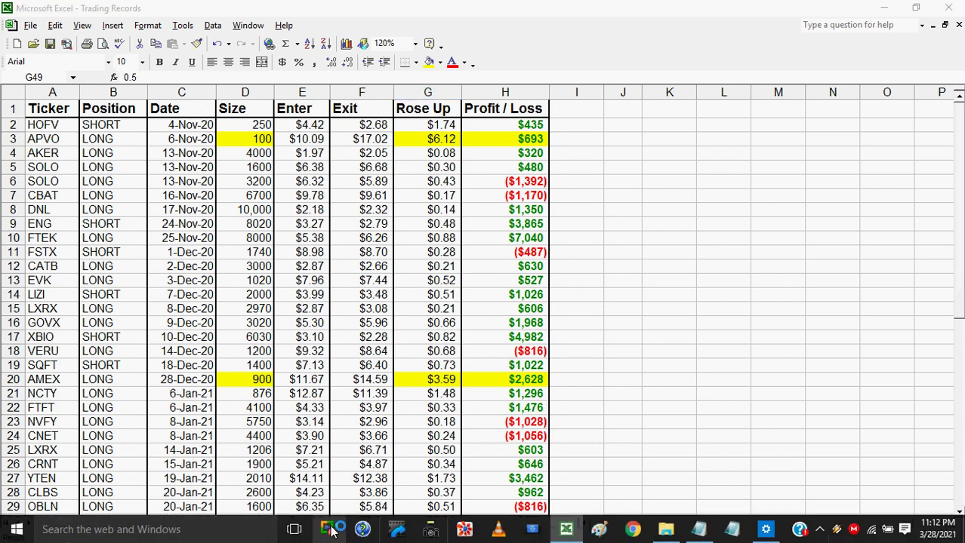